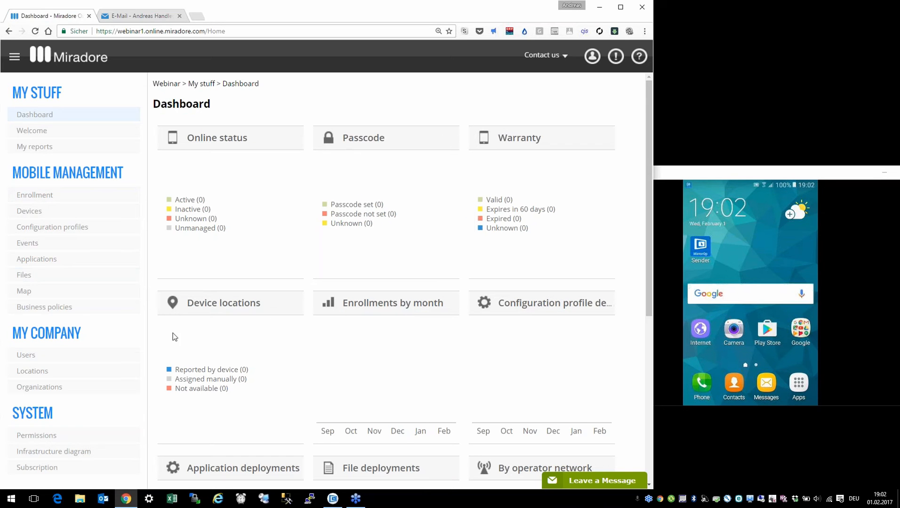
# Step: Start Managed Google Play Enterprise enrolment from the Infrastructure diagram
pyautogui.click(76, 455)
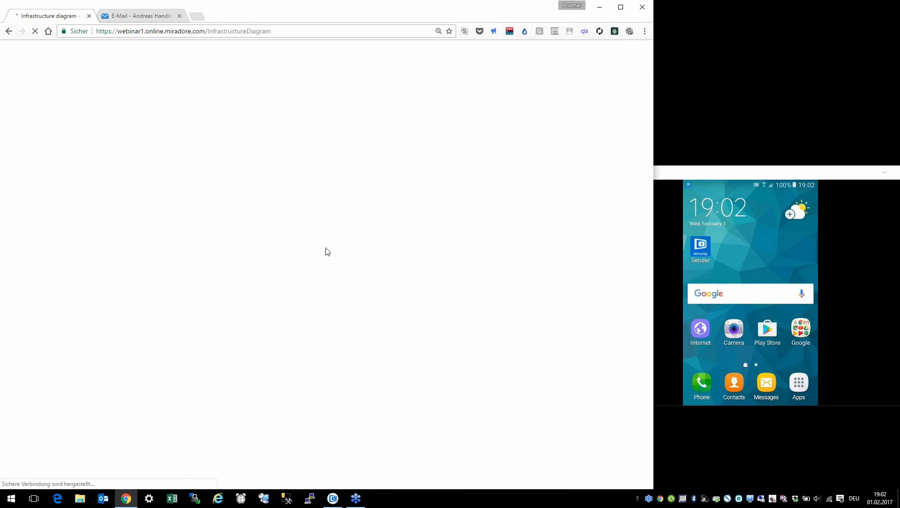
pyautogui.moveTo(447, 298)
pyautogui.scroll(-11, 490, 350)
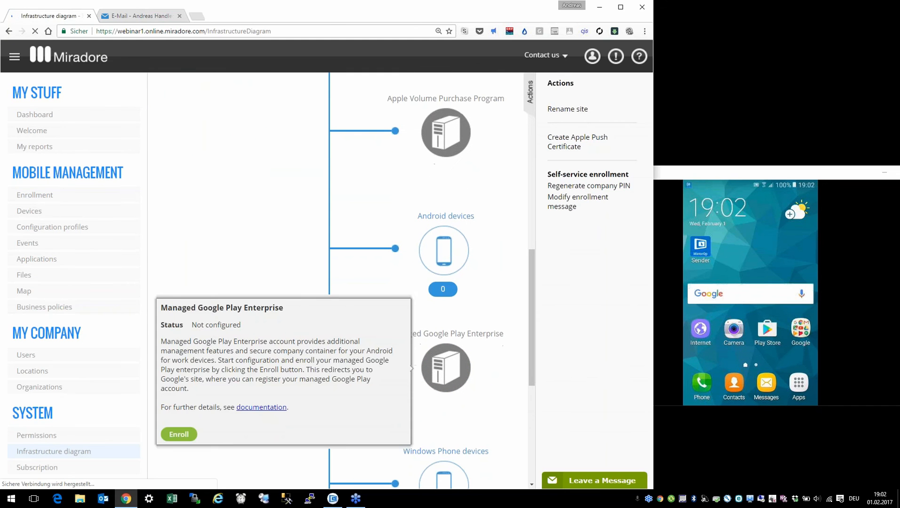
pyautogui.moveTo(456, 336)
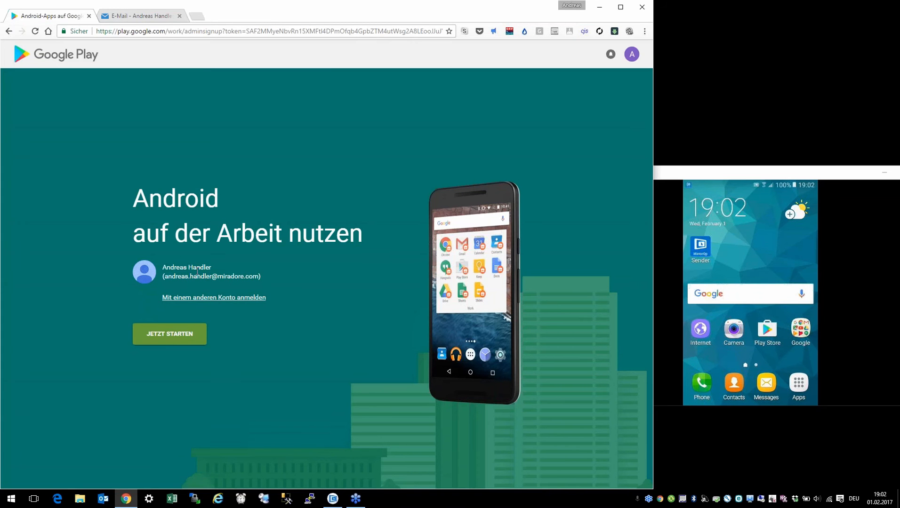
# Step: Register the organisation 'Webinar' in Managed Google Play, accepting the agreement, and finish registration
pyautogui.click(187, 335)
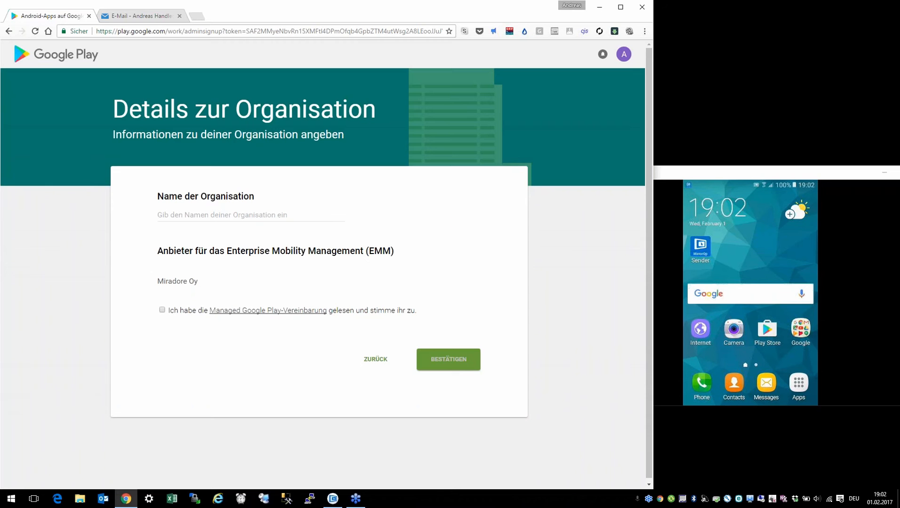
pyautogui.click(198, 214)
pyautogui.write('Web')
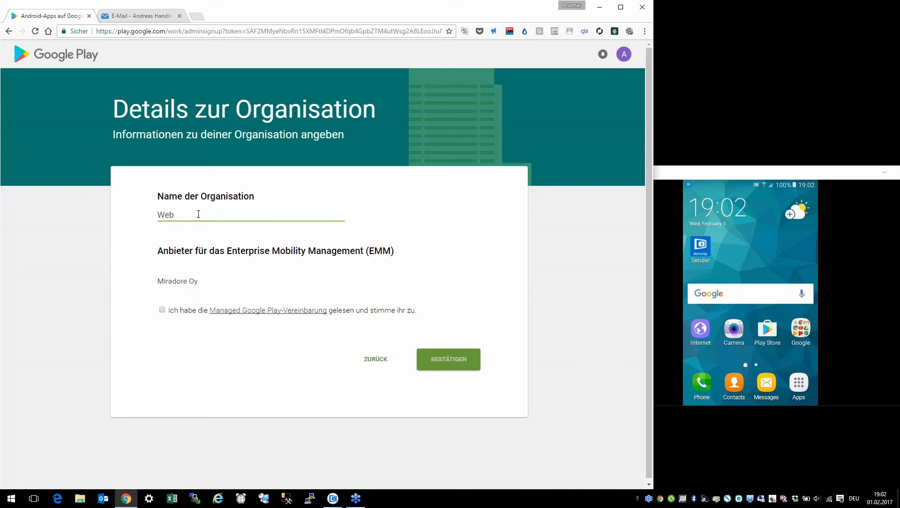
pyautogui.write('inar')
pyautogui.click(162, 310)
pyautogui.click(437, 358)
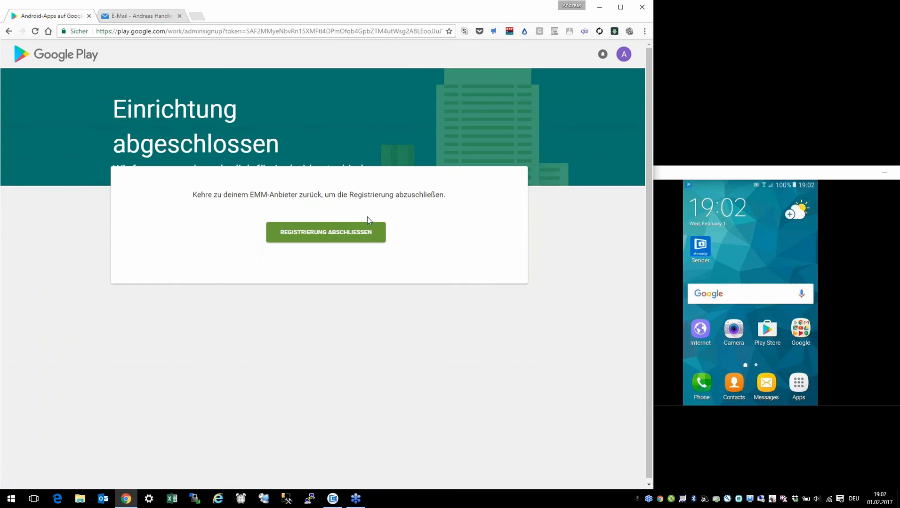
pyautogui.click(364, 233)
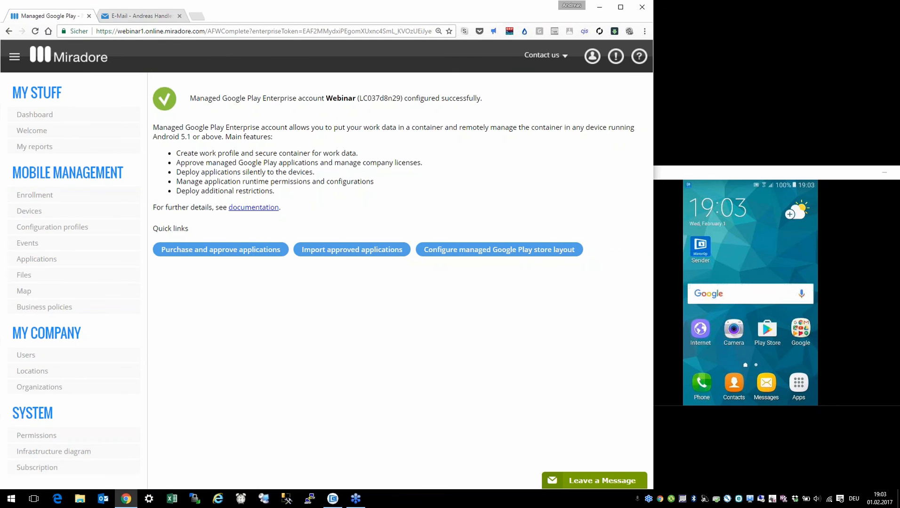
# Step: Open the Applications page under Mobile management
pyautogui.click(52, 258)
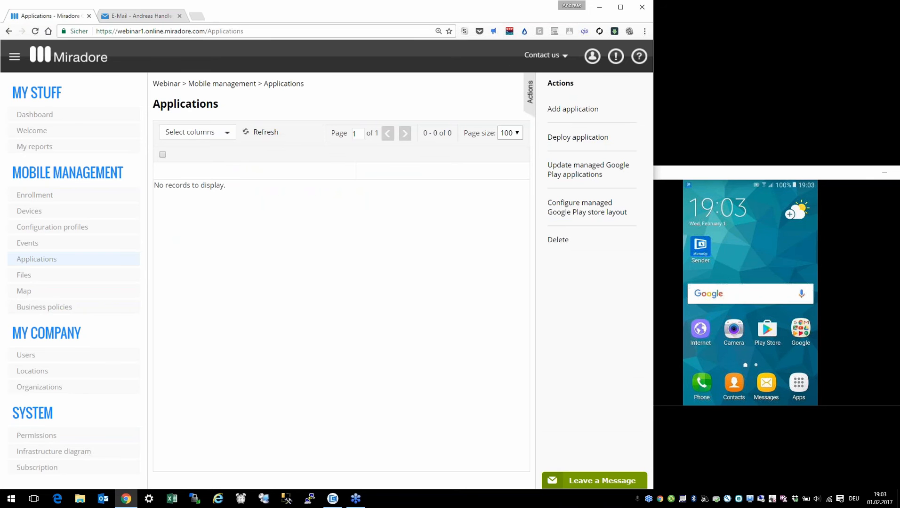
# Step: Add an Android application of type Managed Google Play store and launch the app search
pyautogui.click(574, 115)
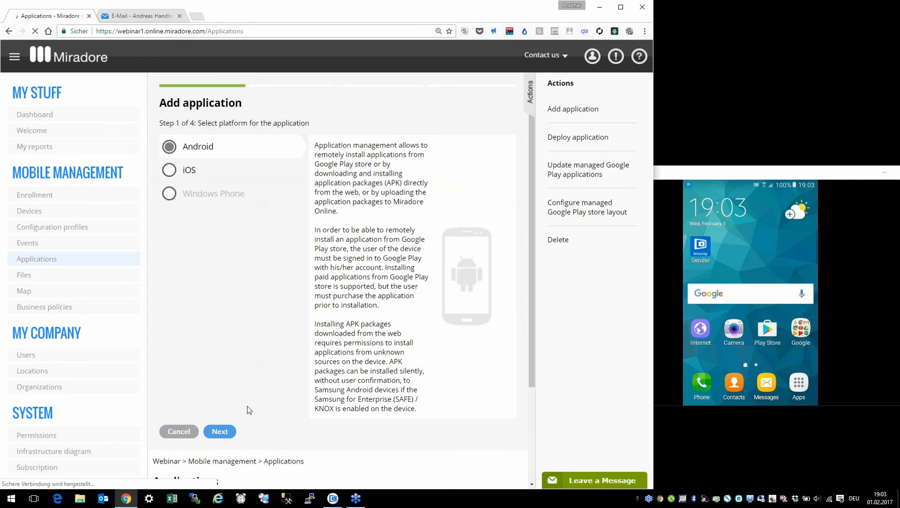
pyautogui.click(226, 433)
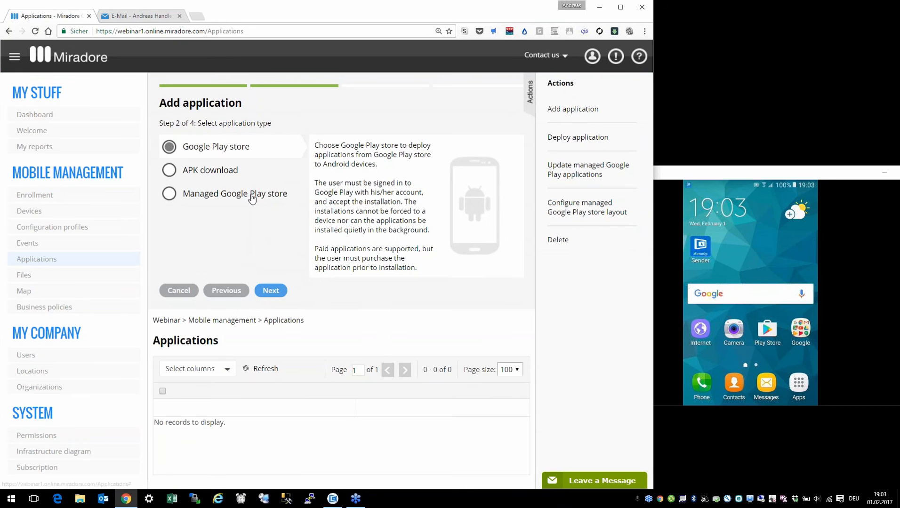
pyautogui.click(253, 199)
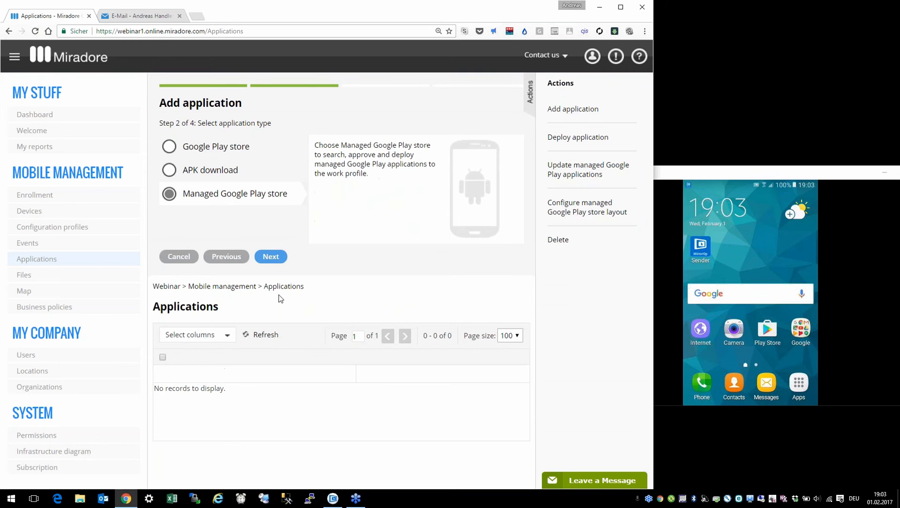
pyautogui.click(276, 260)
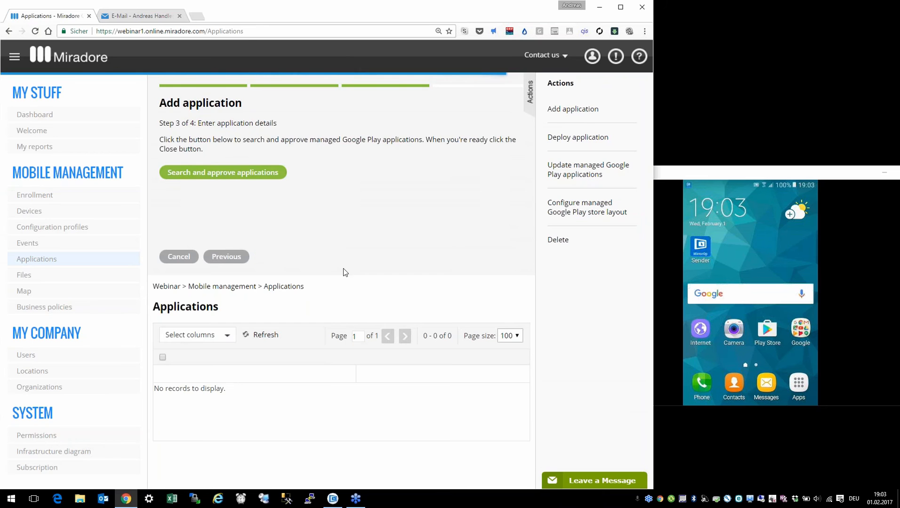
pyautogui.click(218, 175)
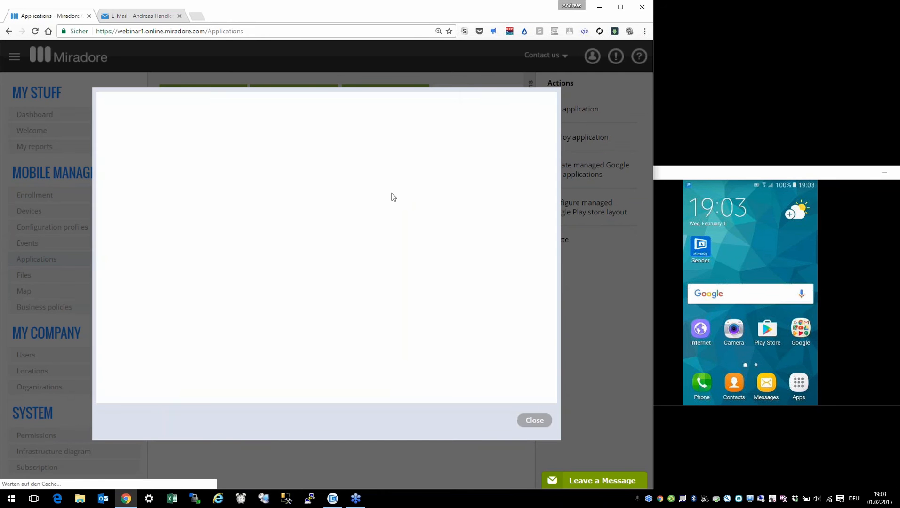
# Step: Search for gmail and approve Gmail with its requested permissions
pyautogui.click(428, 122)
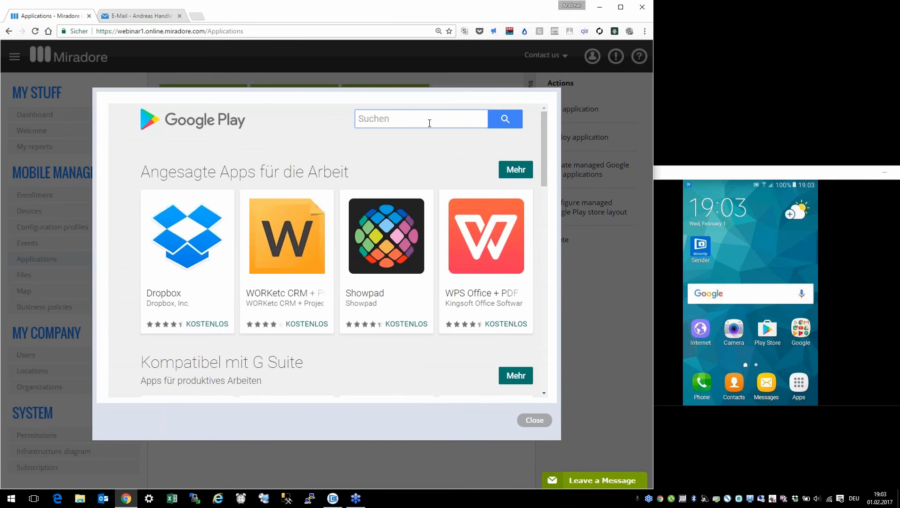
pyautogui.write('gmail')
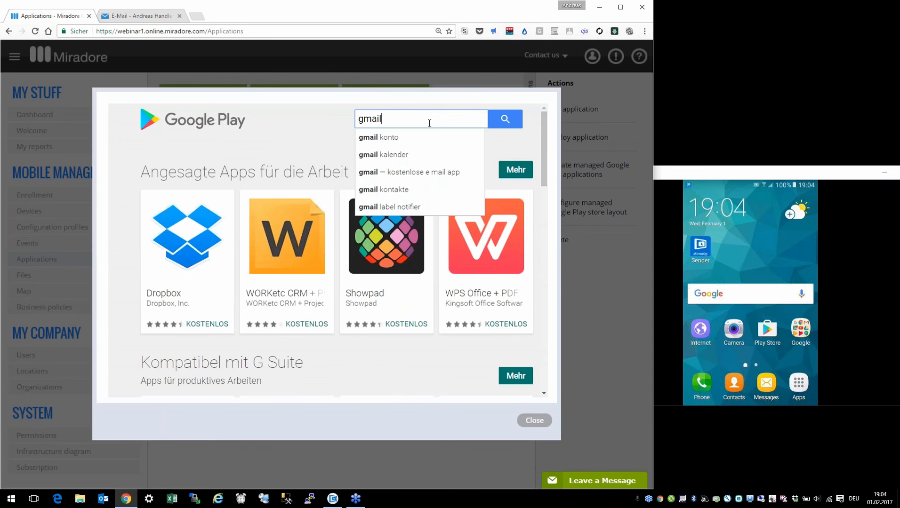
pyautogui.click(506, 122)
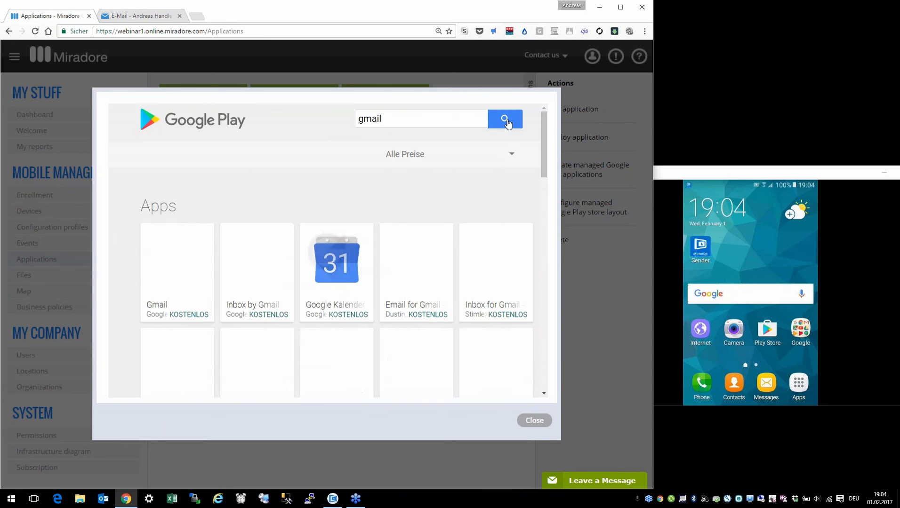
pyautogui.click(184, 278)
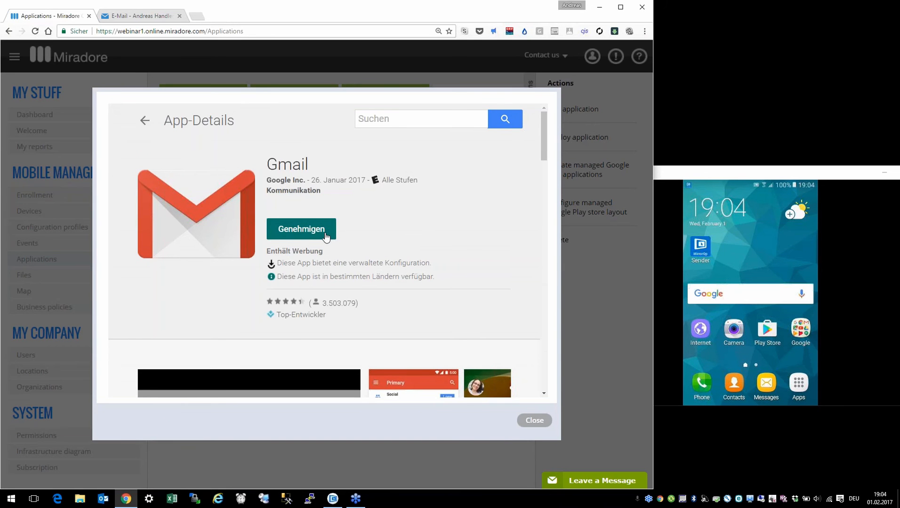
pyautogui.click(327, 237)
pyautogui.click(460, 365)
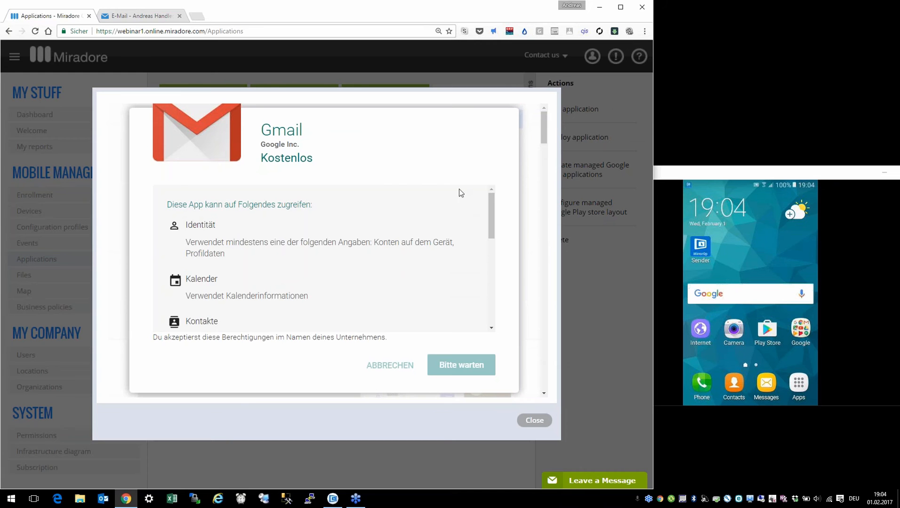
pyautogui.click(459, 304)
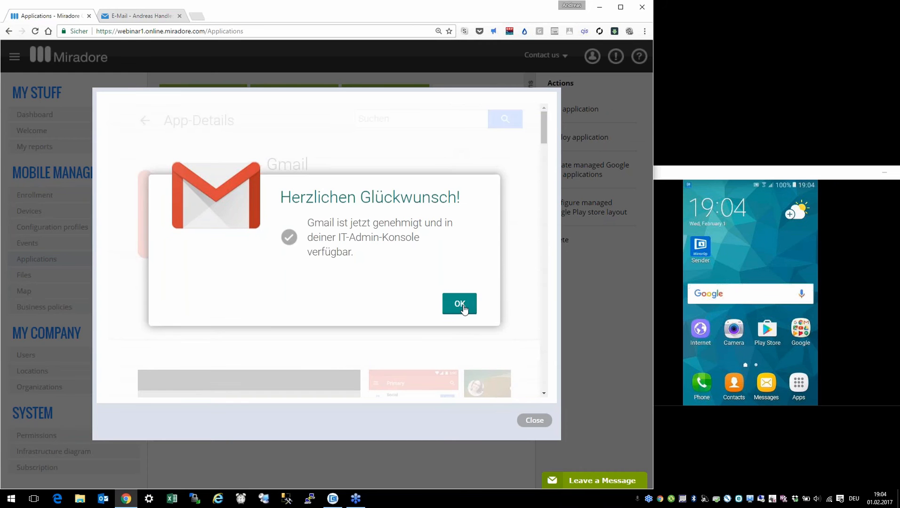
# Step: Search for adobe, approve Adobe Acrobat Reader with its permissions, and close the store
pyautogui.click(408, 119)
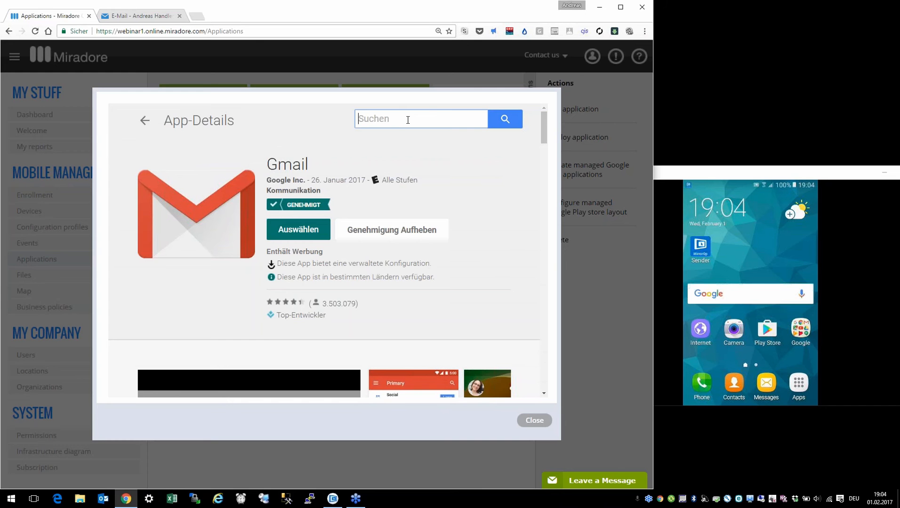
pyautogui.write('a')
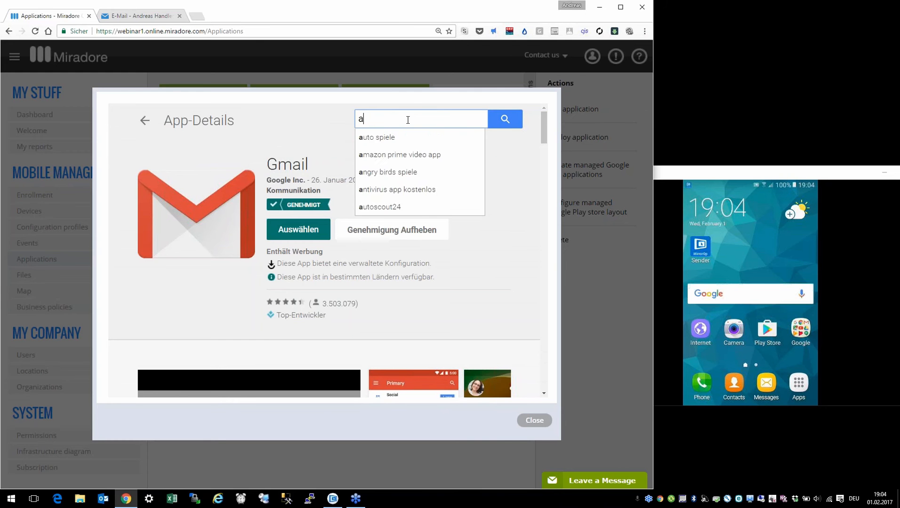
pyautogui.write('dobe')
pyautogui.press('Return')
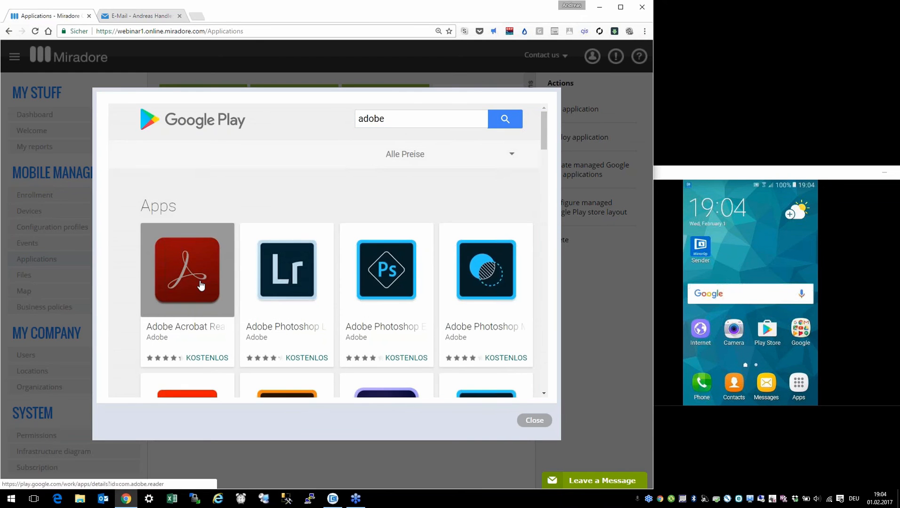
pyautogui.click(200, 285)
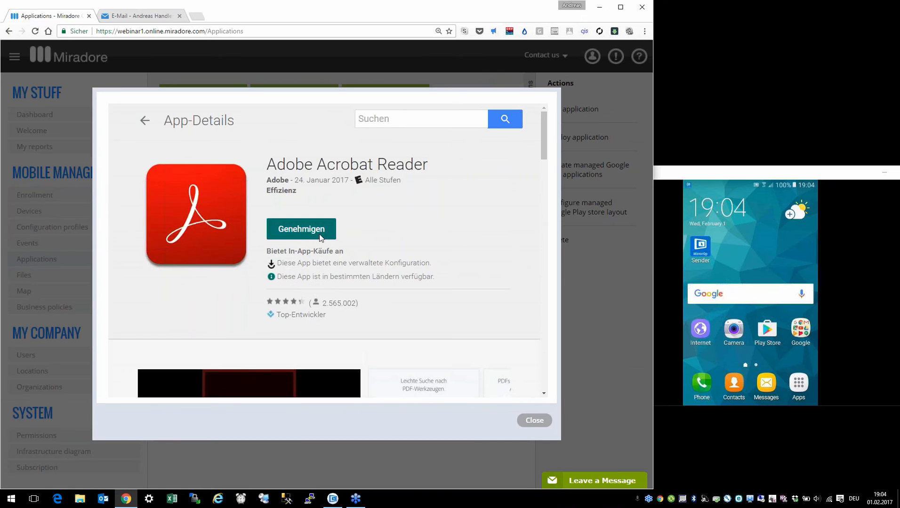
pyautogui.click(320, 230)
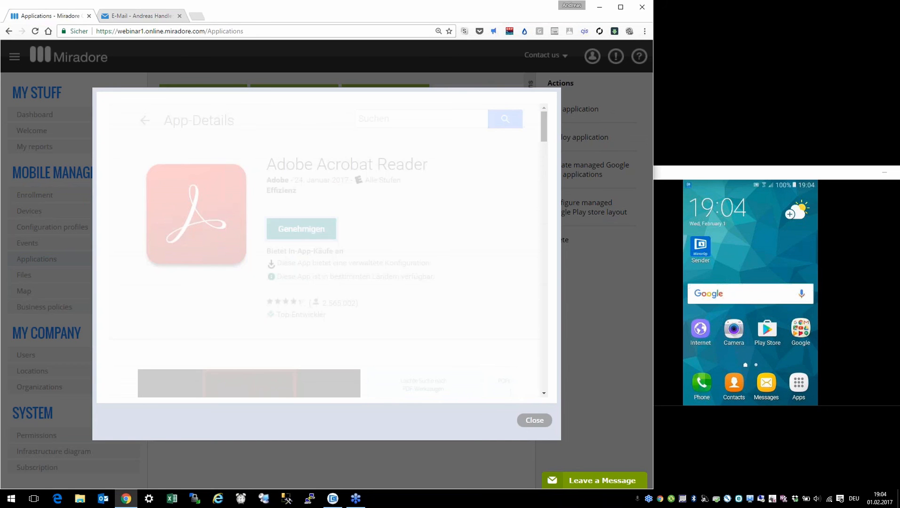
pyautogui.click(460, 365)
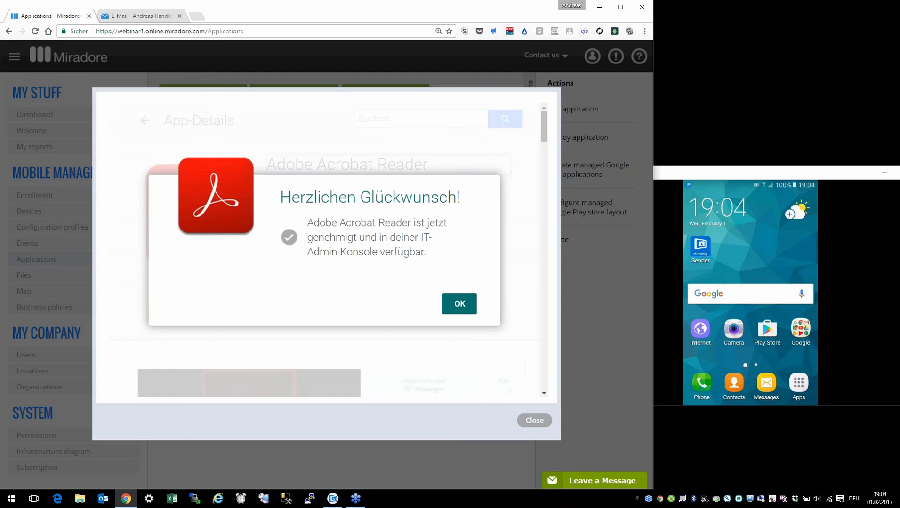
pyautogui.click(465, 304)
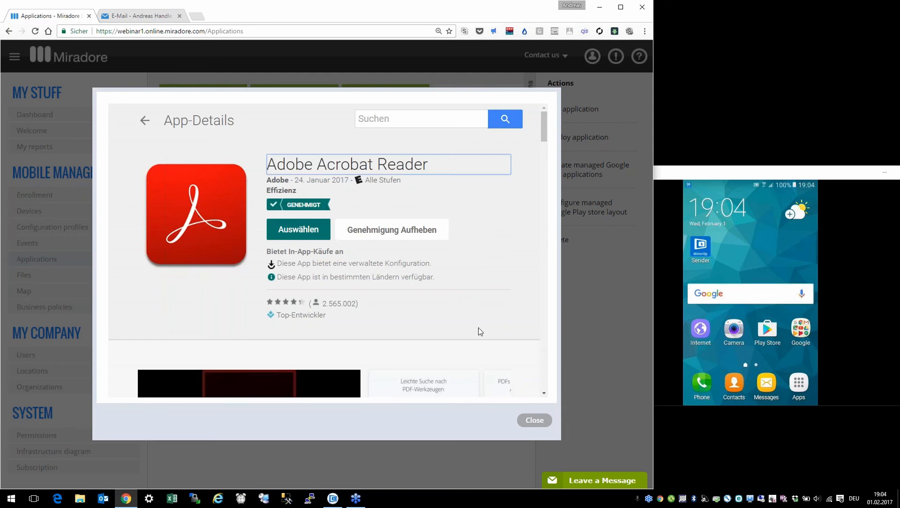
pyautogui.click(527, 418)
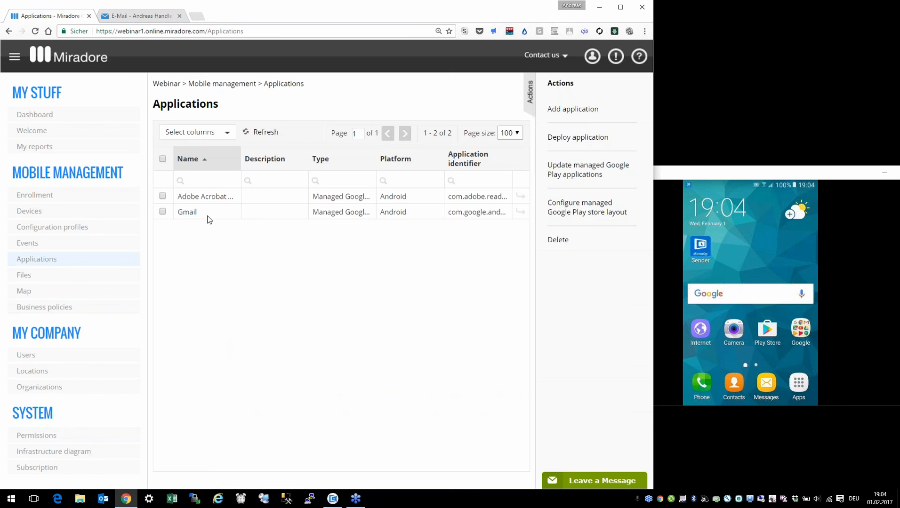
# Step: Open Gmail's Configuration tab and begin adding the Hostname or Host setting
pyautogui.click(520, 213)
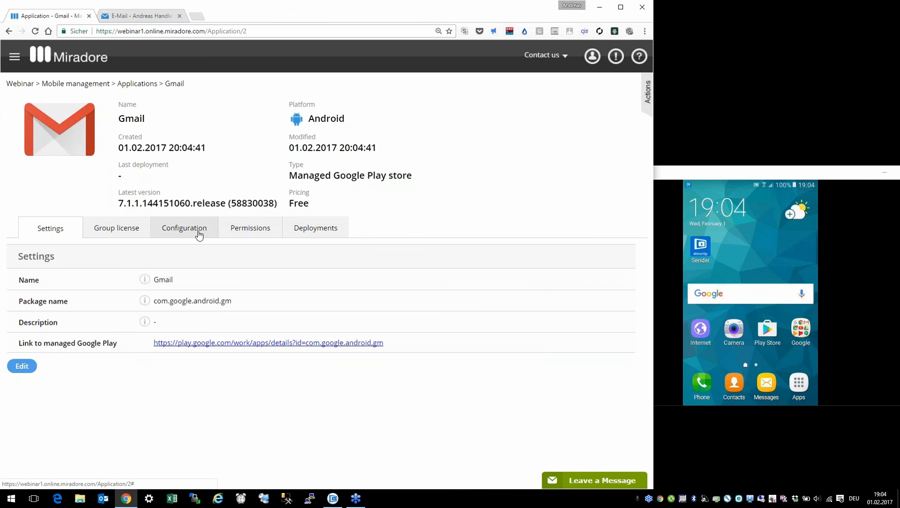
pyautogui.click(198, 235)
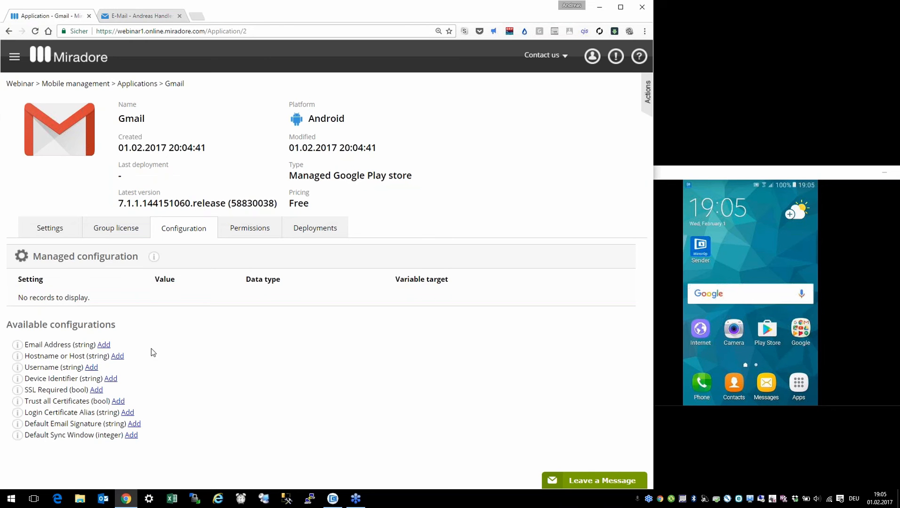
pyautogui.click(118, 357)
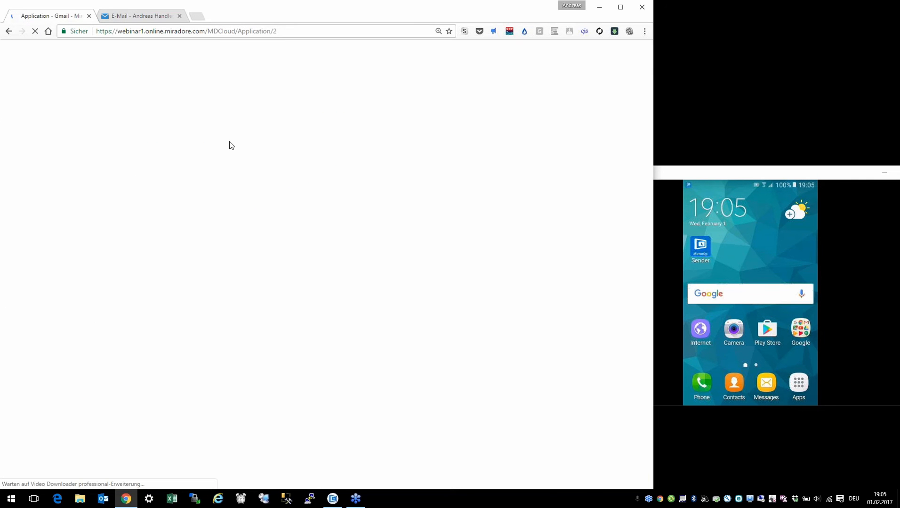
# Step: Save Hostname as mail.kapo.co.at and add the SSL Required setting
pyautogui.click(200, 208)
pyautogui.write('mail.ka')
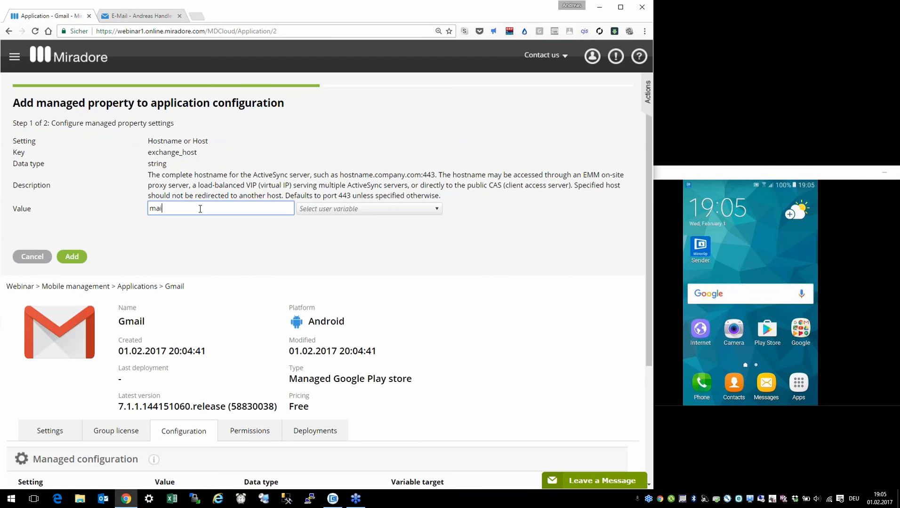
pyautogui.write('co.at')
pyautogui.click(75, 258)
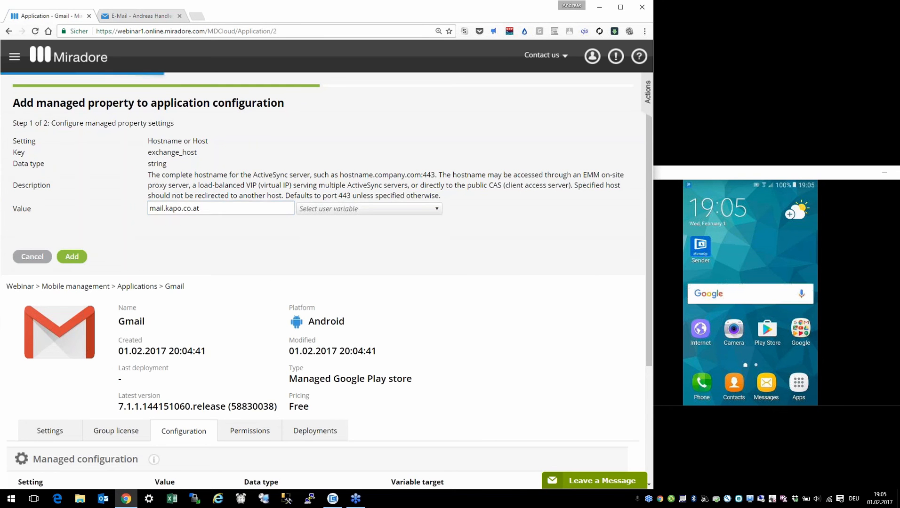
pyautogui.scroll(-4, 113, 264)
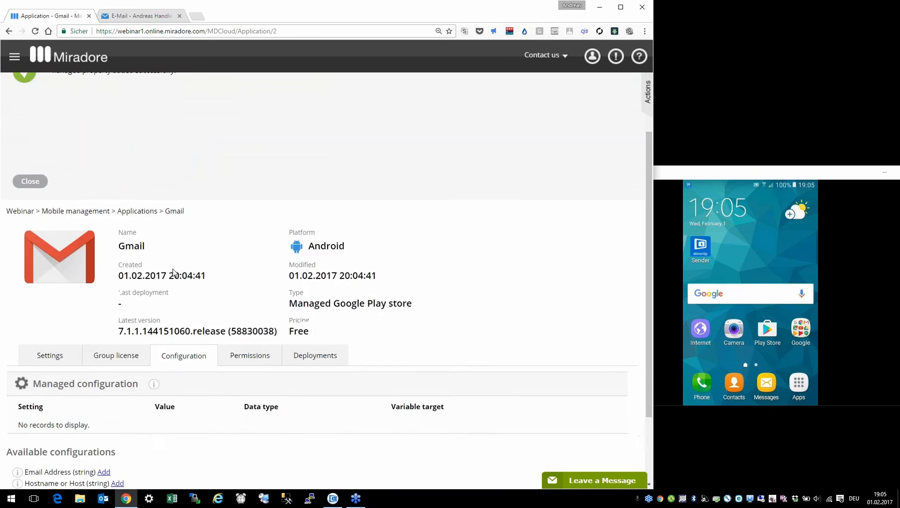
pyautogui.click(100, 427)
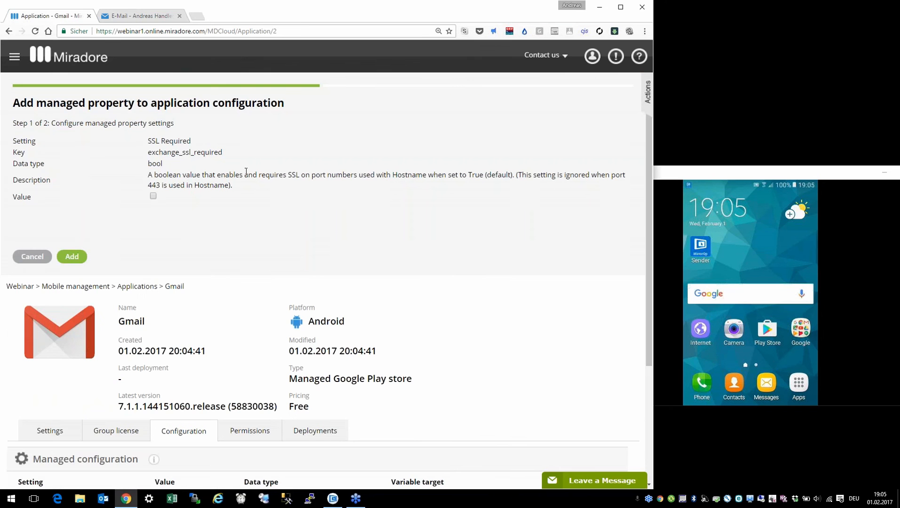
pyautogui.click(78, 258)
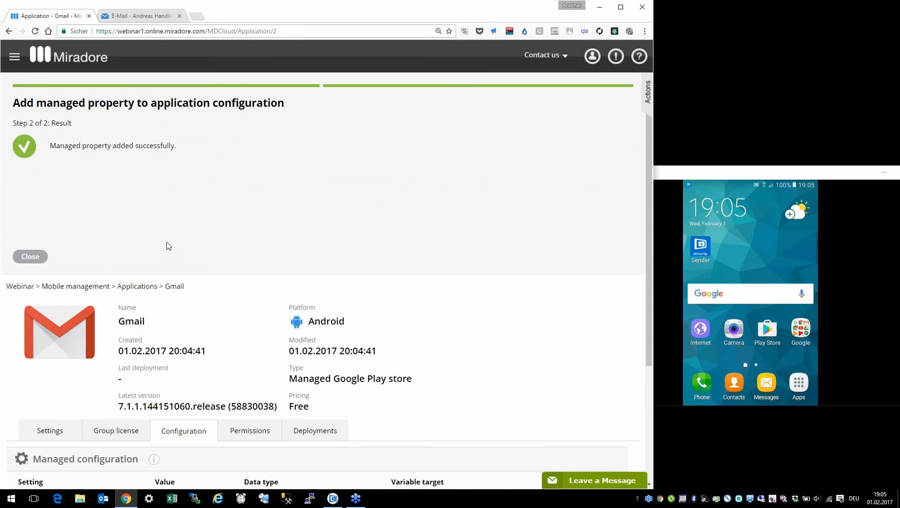
# Step: Set Email Address to the Mail for Exchange account's email variable
pyautogui.scroll(-3, 208, 238)
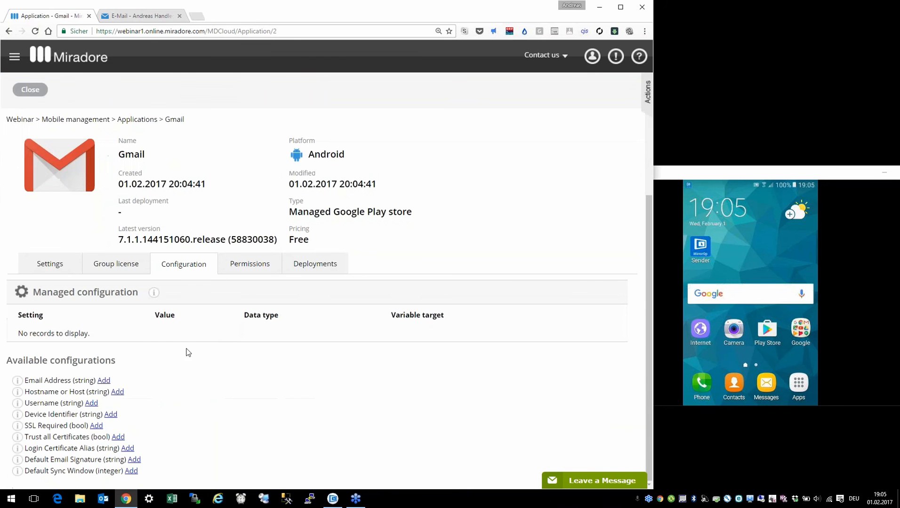
pyautogui.click(106, 381)
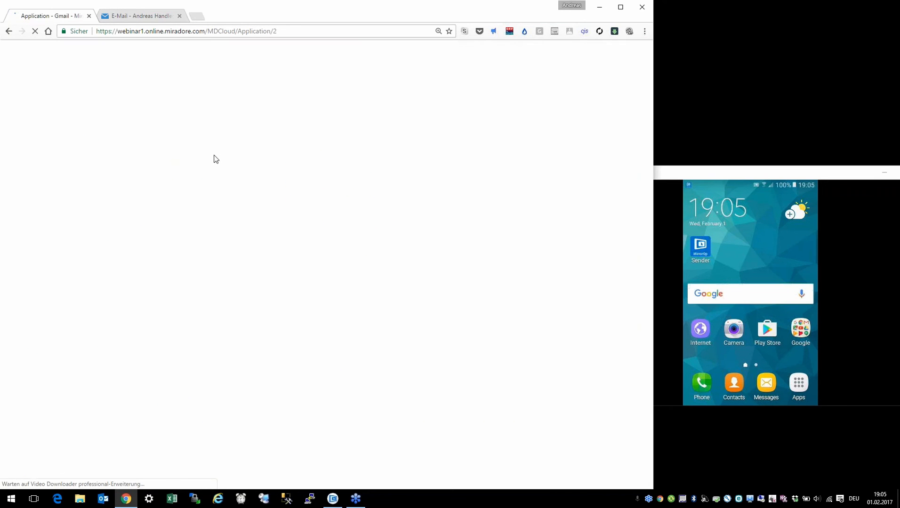
pyautogui.click(344, 200)
pyautogui.click(340, 239)
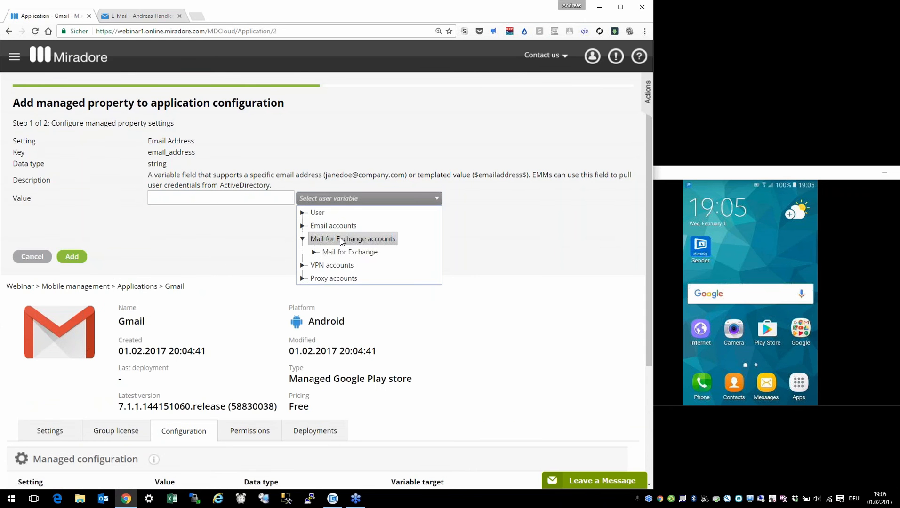
pyautogui.click(338, 253)
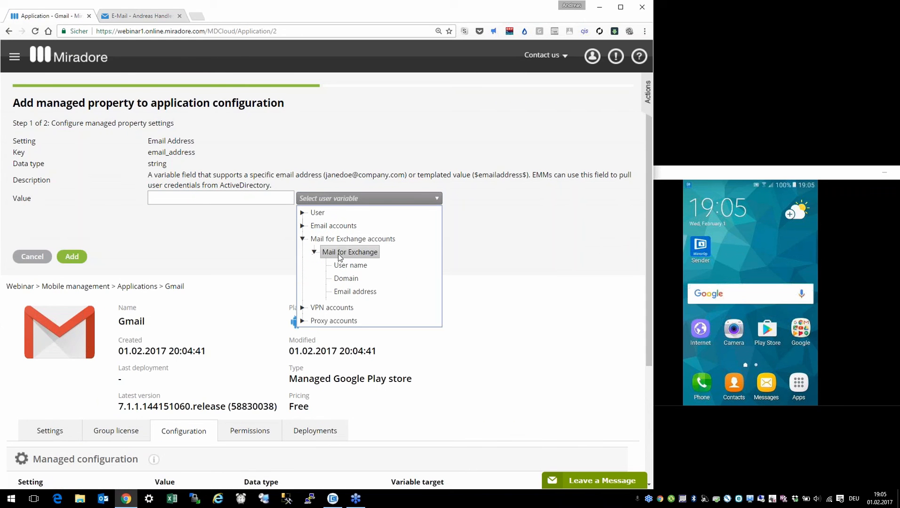
pyautogui.click(349, 292)
pyautogui.click(73, 258)
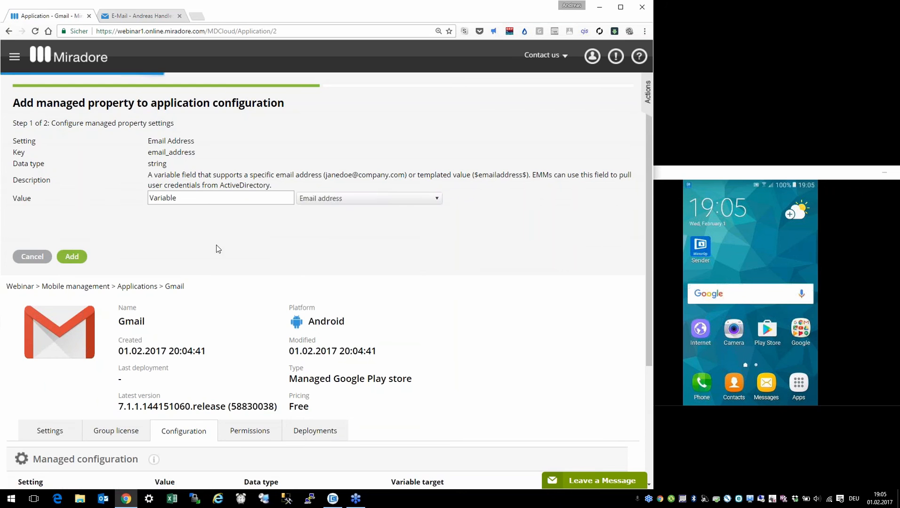
# Step: Set Username to the Mail for Exchange account's username variable
pyautogui.scroll(-3, 225, 250)
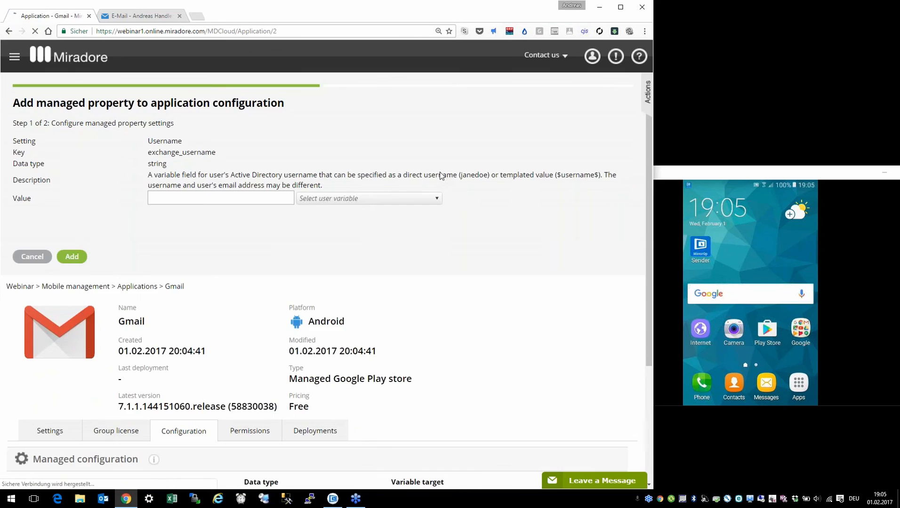
pyautogui.click(358, 201)
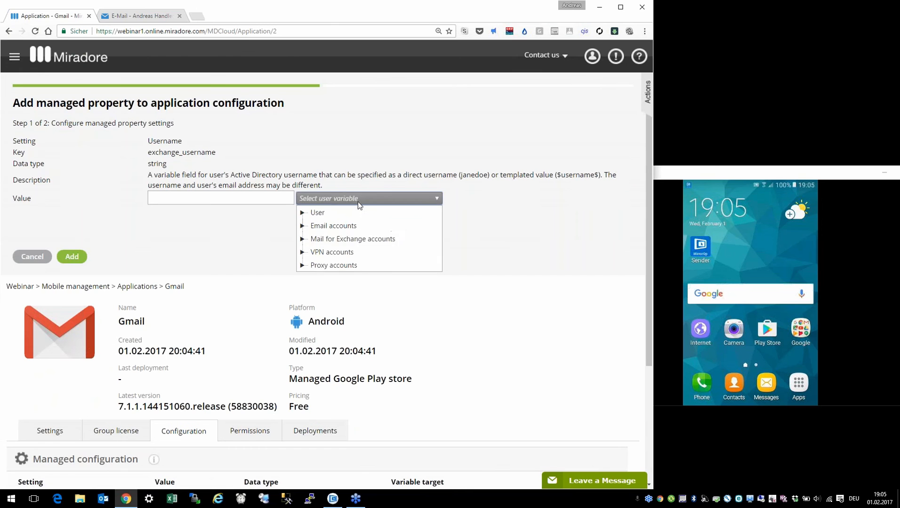
pyautogui.click(352, 238)
pyautogui.click(351, 252)
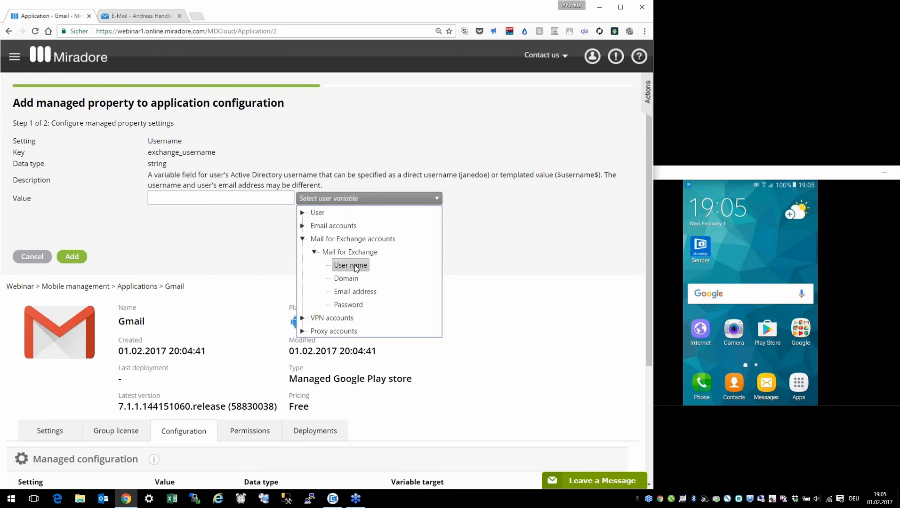
pyautogui.click(353, 265)
pyautogui.click(75, 257)
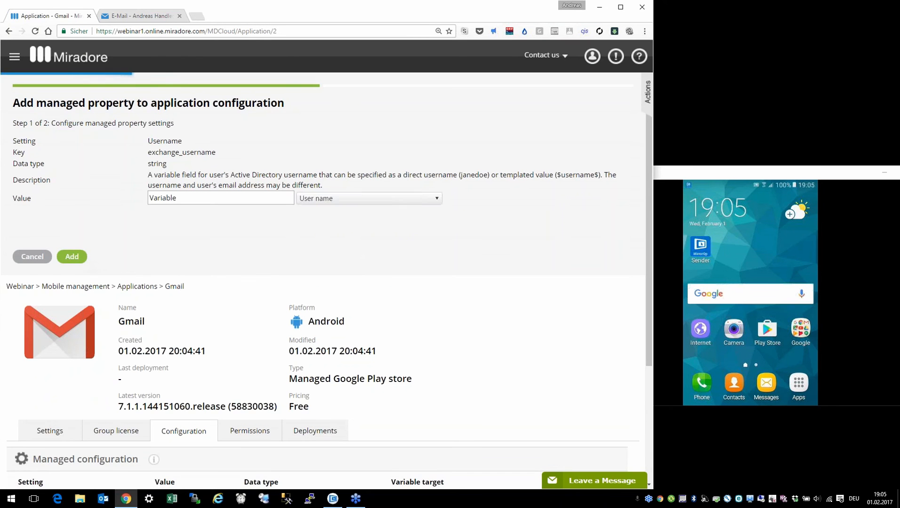
pyautogui.click(48, 256)
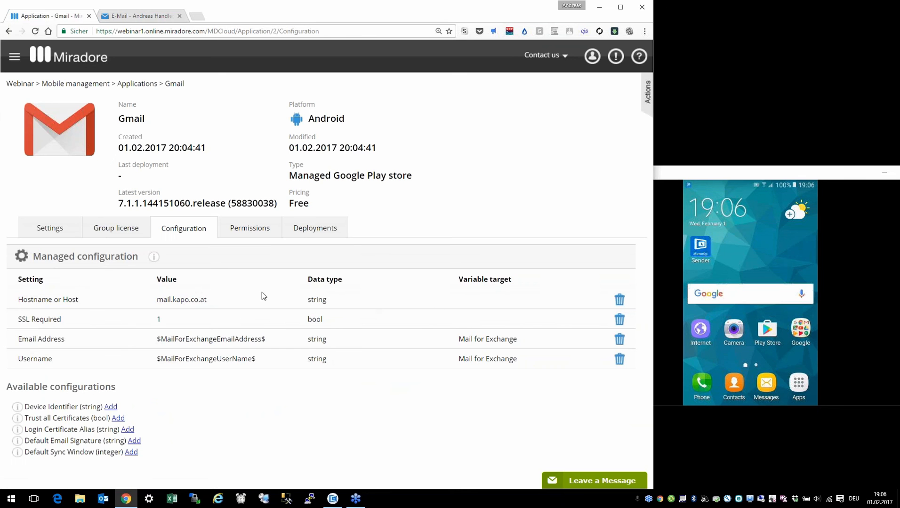
# Step: Select Adobe Acrobat in Applications and start a new business policy from Business policies
pyautogui.click(15, 57)
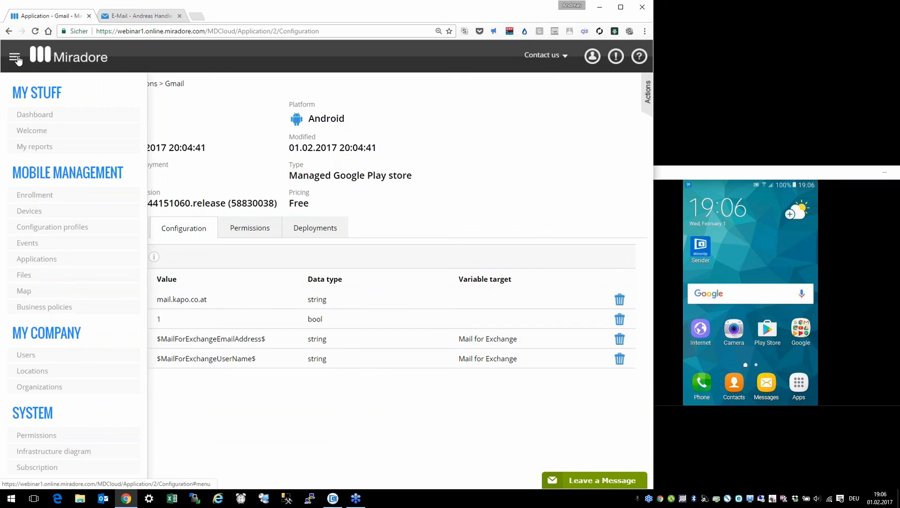
pyautogui.click(40, 260)
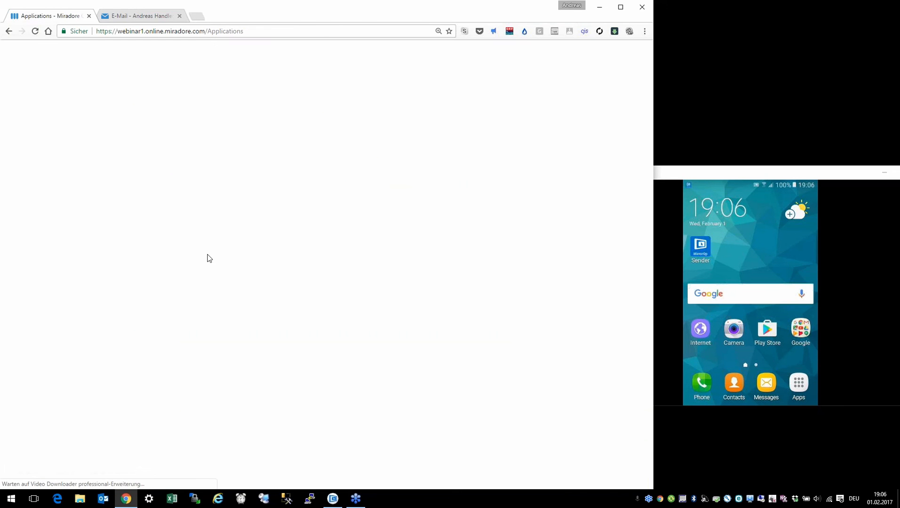
pyautogui.click(163, 196)
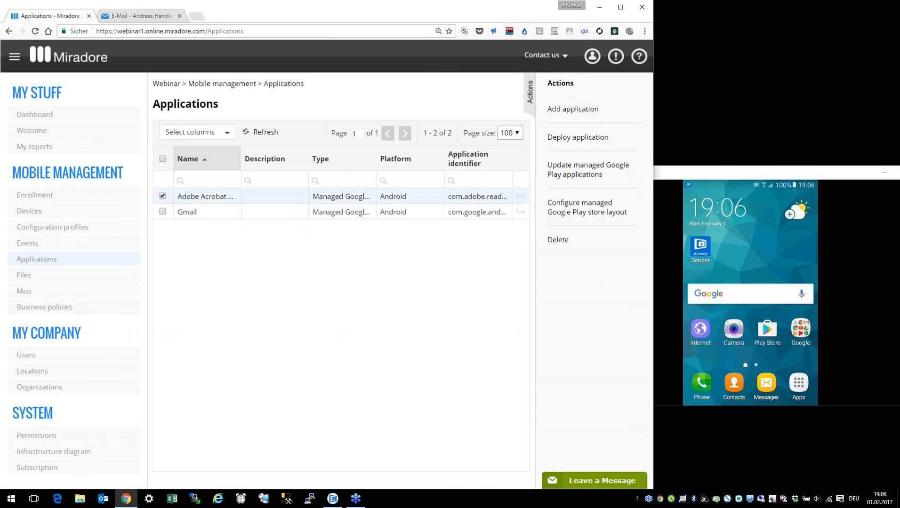
pyautogui.click(578, 138)
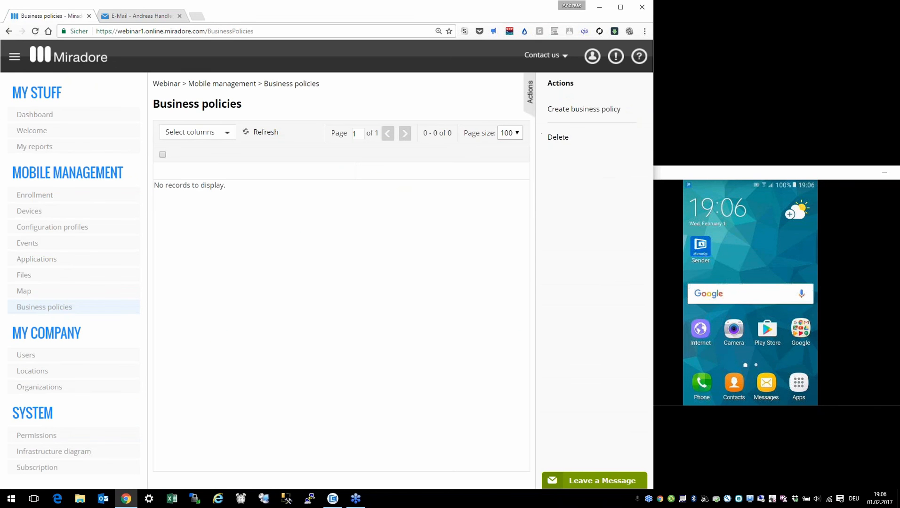
pyautogui.click(579, 109)
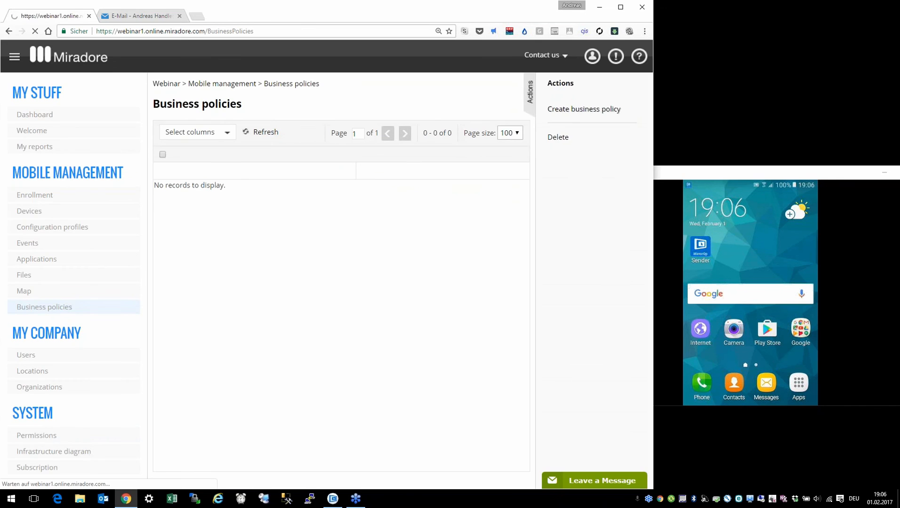
# Step: Target devices tagged afw and include Adobe Acrobat Reader and Gmail in the policy
pyautogui.click(326, 161)
pyautogui.click(316, 182)
pyautogui.write('afw')
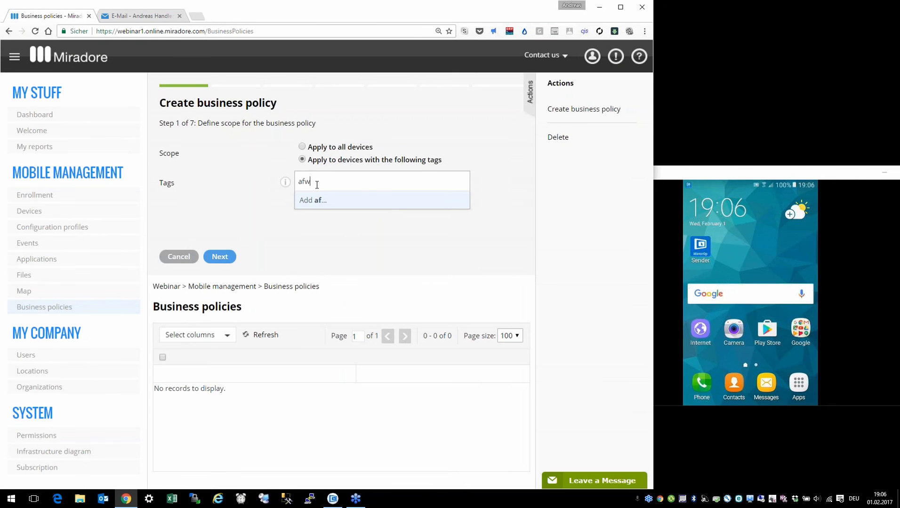
pyautogui.click(317, 201)
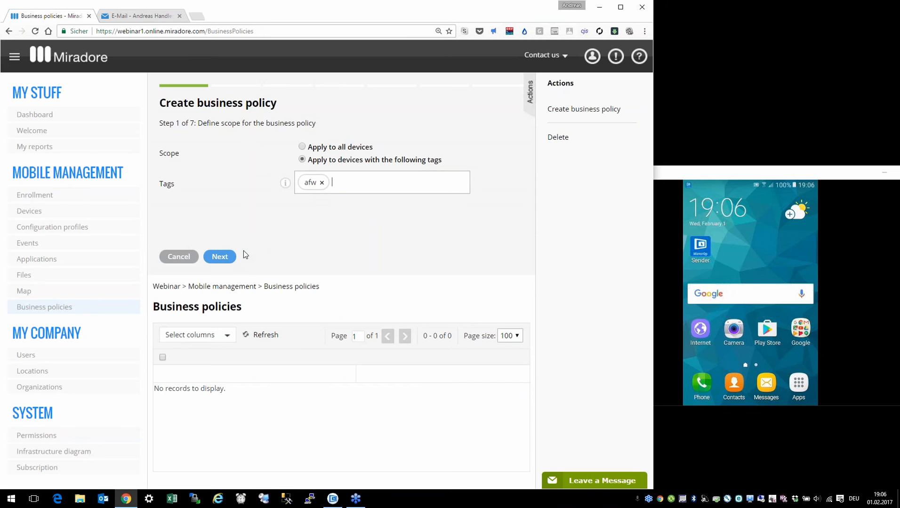
pyautogui.click(222, 263)
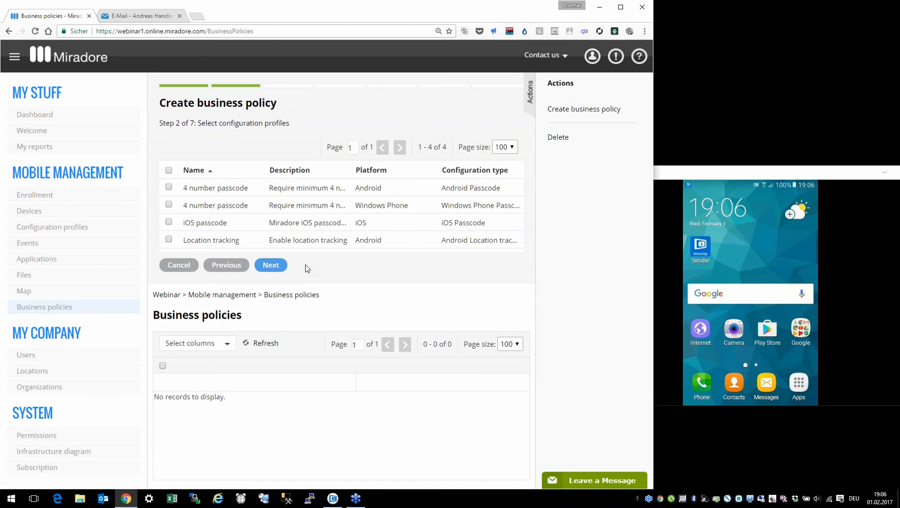
pyautogui.click(275, 266)
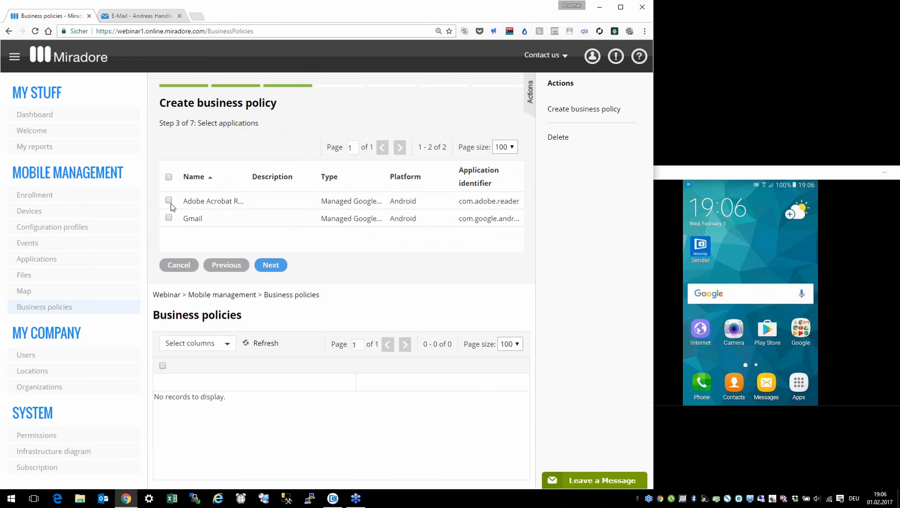
pyautogui.click(168, 200)
pyautogui.click(169, 218)
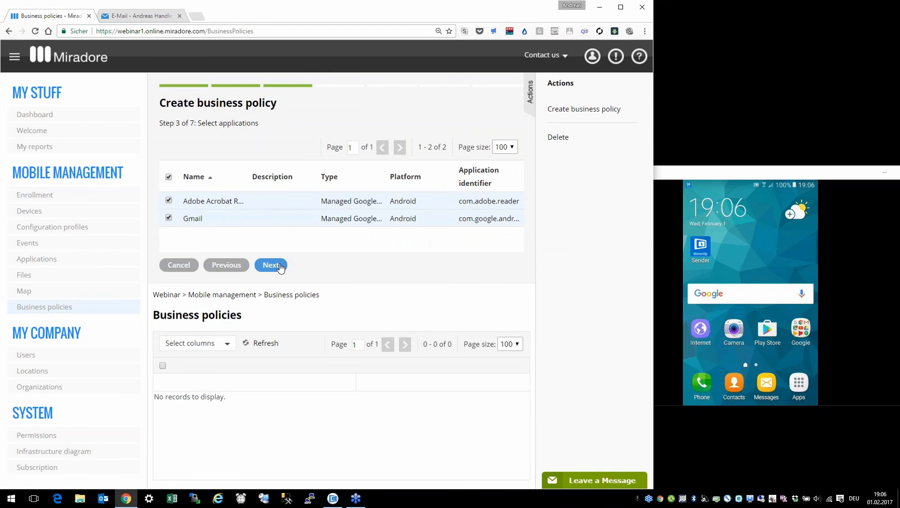
pyautogui.click(280, 267)
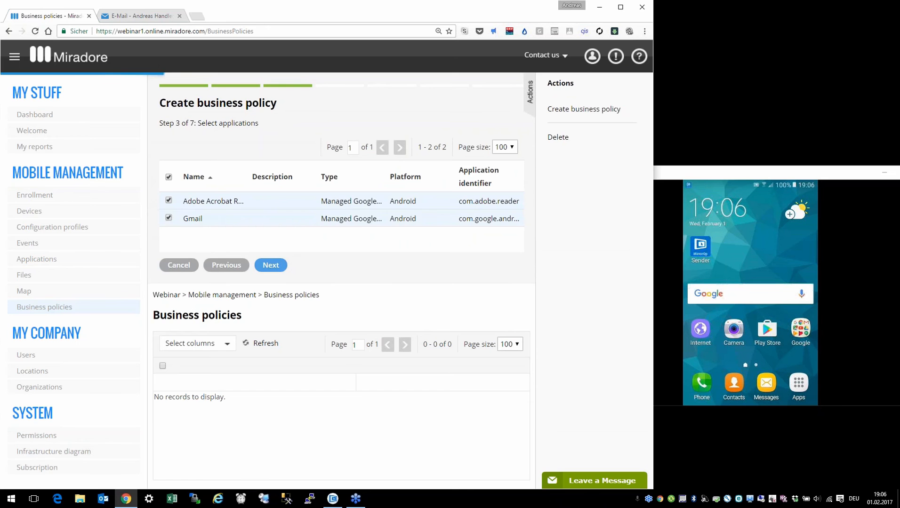
# Step: Name the policy 'Android for Enterprise' and finish the wizard
pyautogui.click(276, 267)
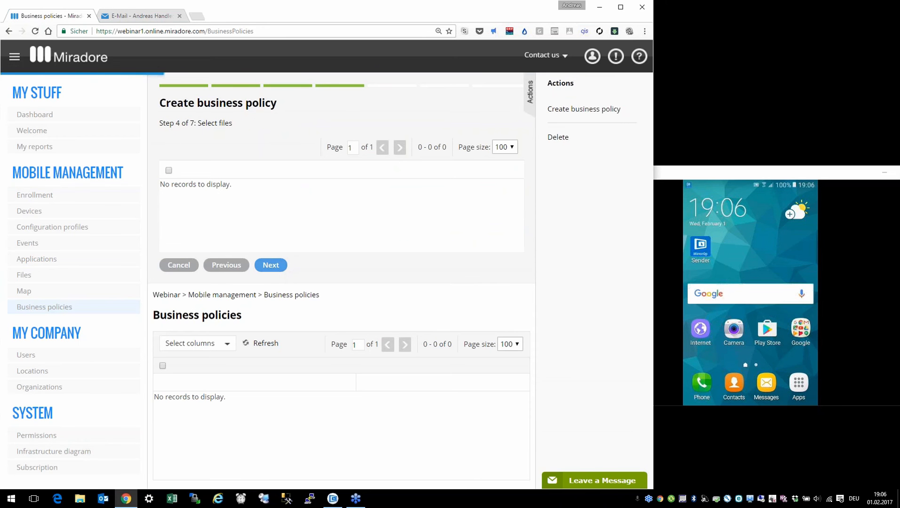
pyautogui.click(358, 147)
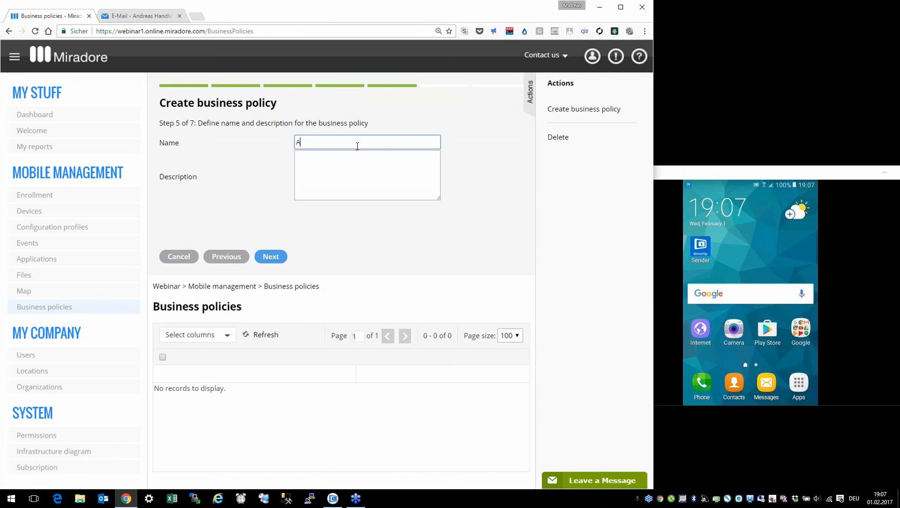
pyautogui.write('Android for Enterprise')
pyautogui.click(275, 258)
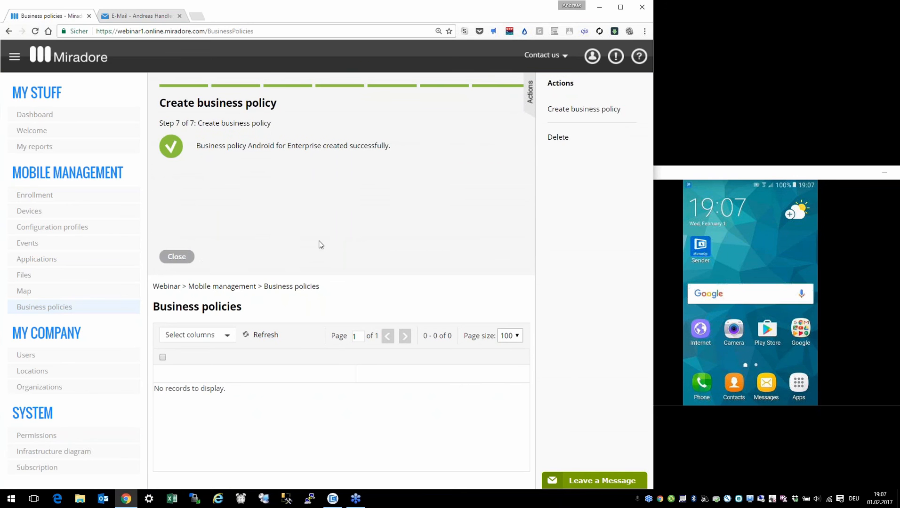
pyautogui.click(171, 257)
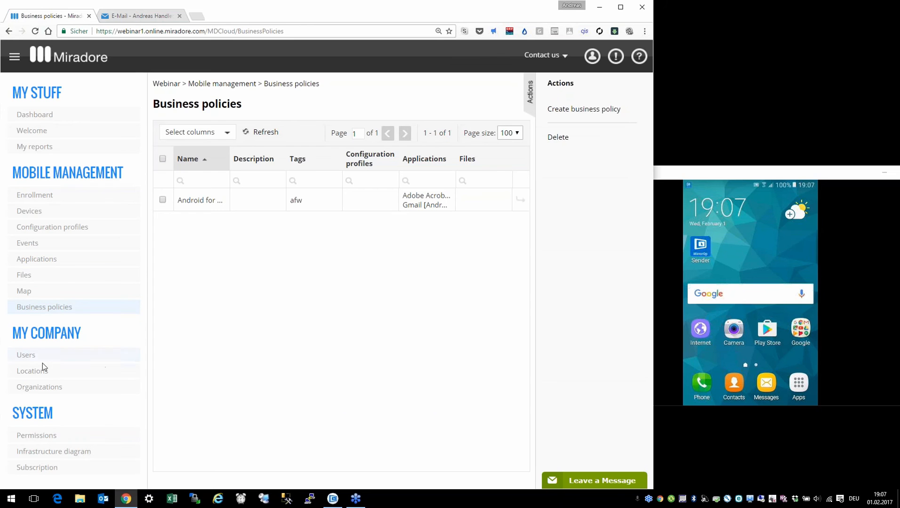
# Step: Add a new user in Users, entering the user's email address, first name and last name
pyautogui.click(30, 358)
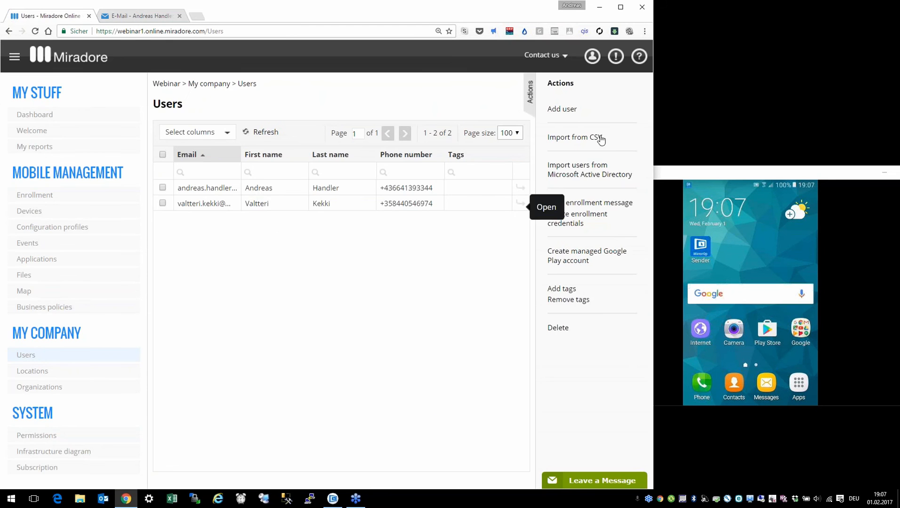
pyautogui.click(562, 111)
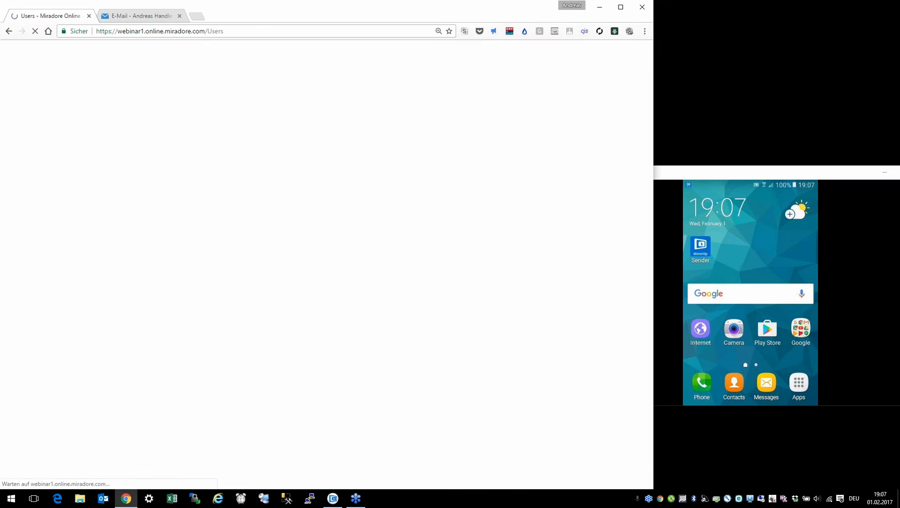
pyautogui.click(327, 147)
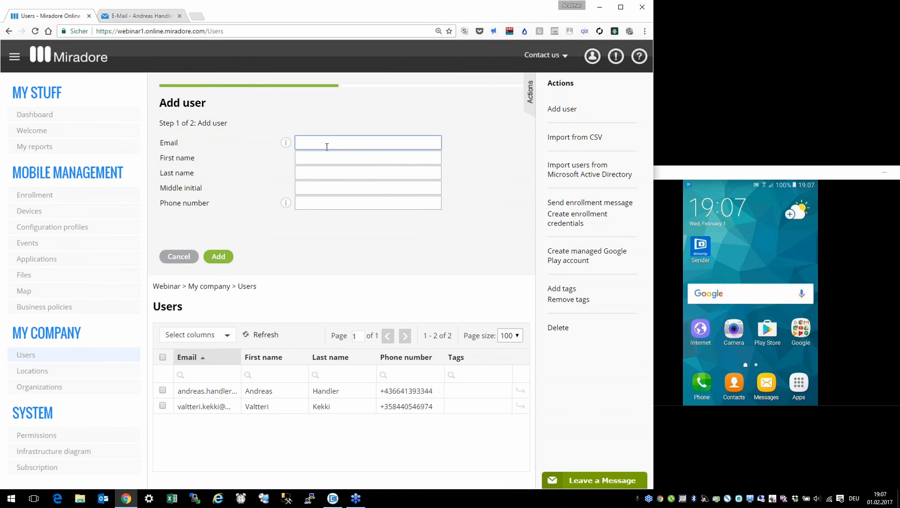
pyautogui.press('Tab')
pyautogui.write('Max')
pyautogui.press('Tab')
pyautogui.write('Ma')
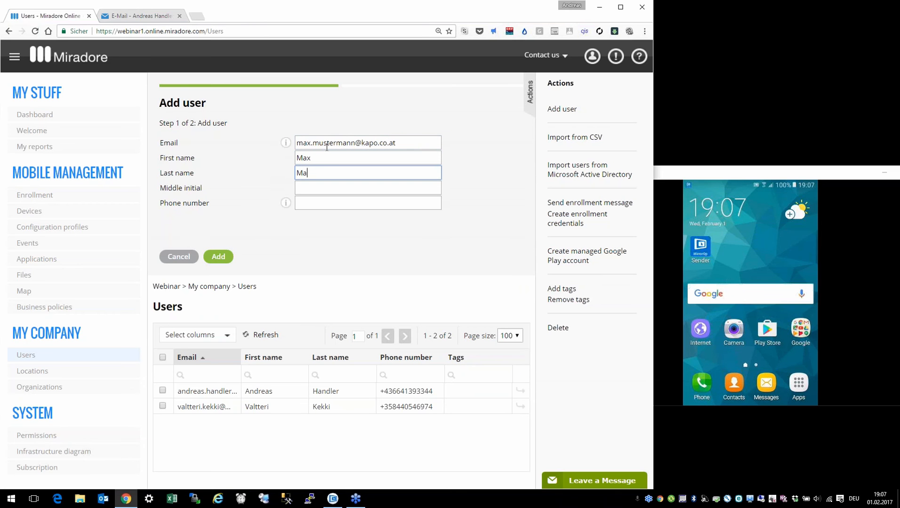
pyautogui.press('BackSpace')
pyautogui.write('usterman')
pyautogui.press('Tab')
pyautogui.press('Tab')
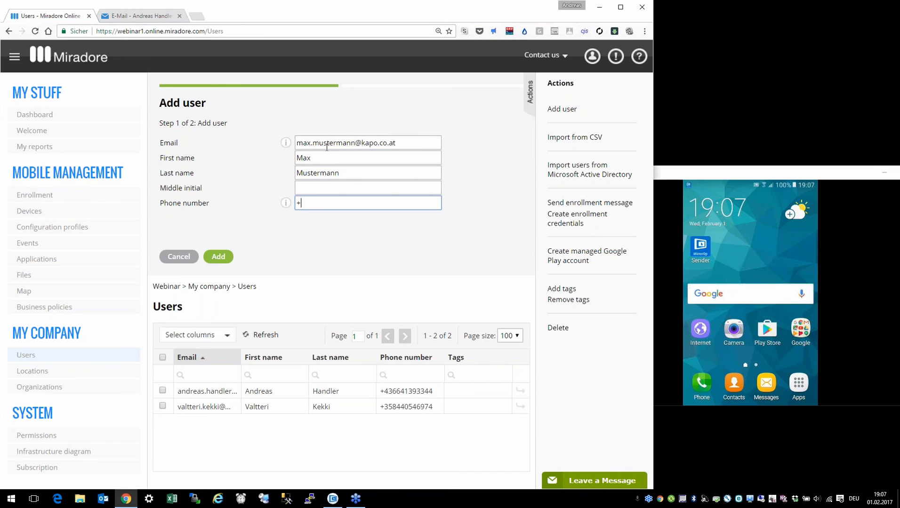
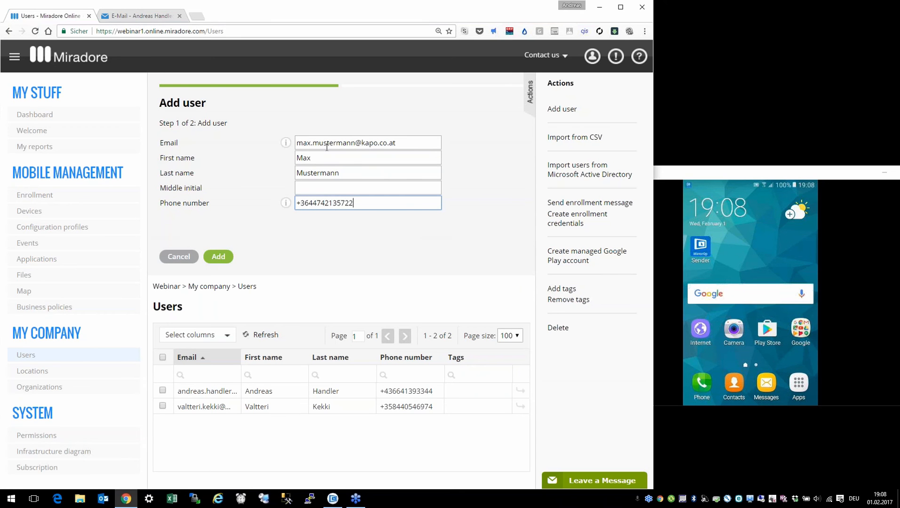
# Step: Enter and correct the user's phone number, then create the user
pyautogui.click(302, 204)
pyautogui.write('4')
pyautogui.moveTo(315, 202); pyautogui.dragTo(382, 207)
pyautogui.write('66')
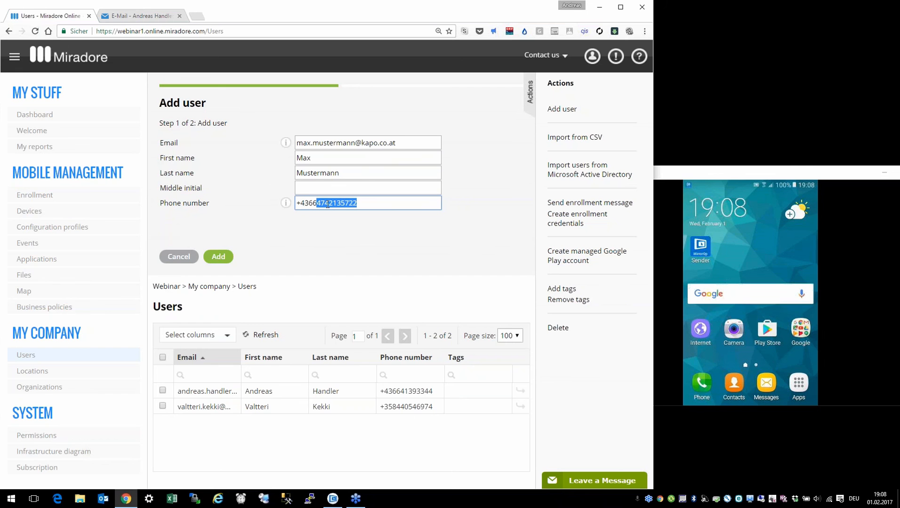
pyautogui.click(367, 203)
pyautogui.click(218, 256)
pyautogui.click(186, 258)
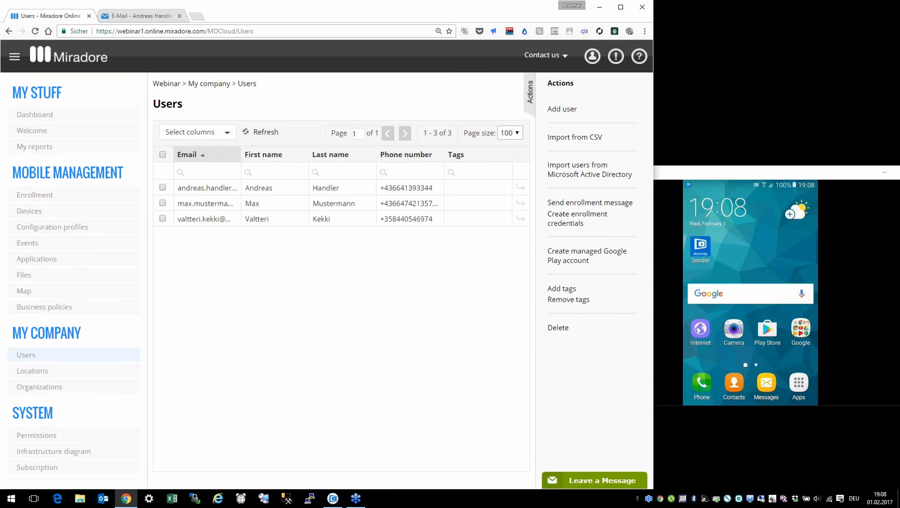
# Step: Open the new user's Mail for Exchange accounts settings and make them editable
pyautogui.click(521, 205)
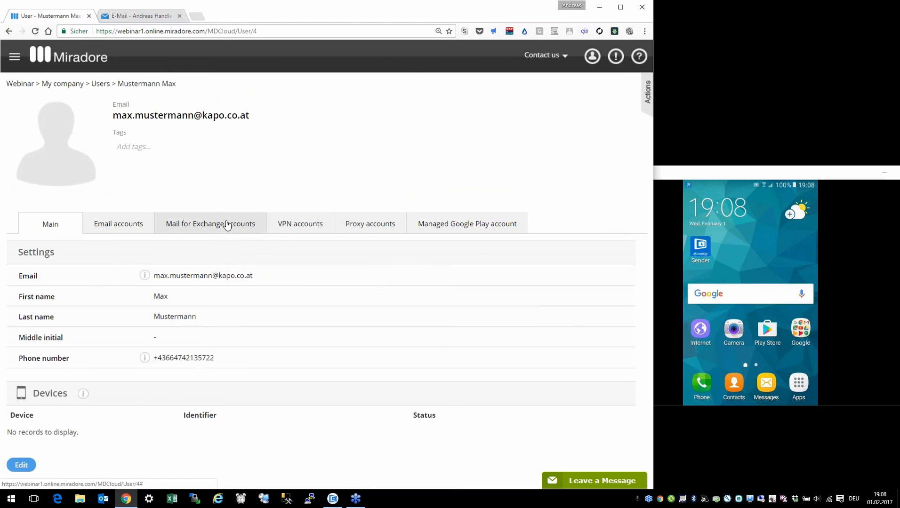
pyautogui.click(227, 225)
pyautogui.click(27, 389)
# Step: Enter the Exchange user name, domain kapo.co.at and the user's email address, then save
pyautogui.click(215, 300)
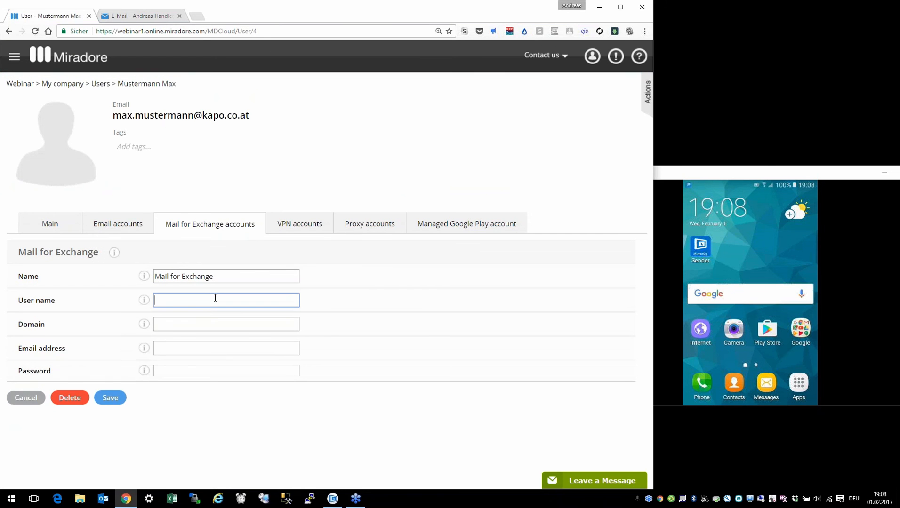
pyautogui.press('Tab')
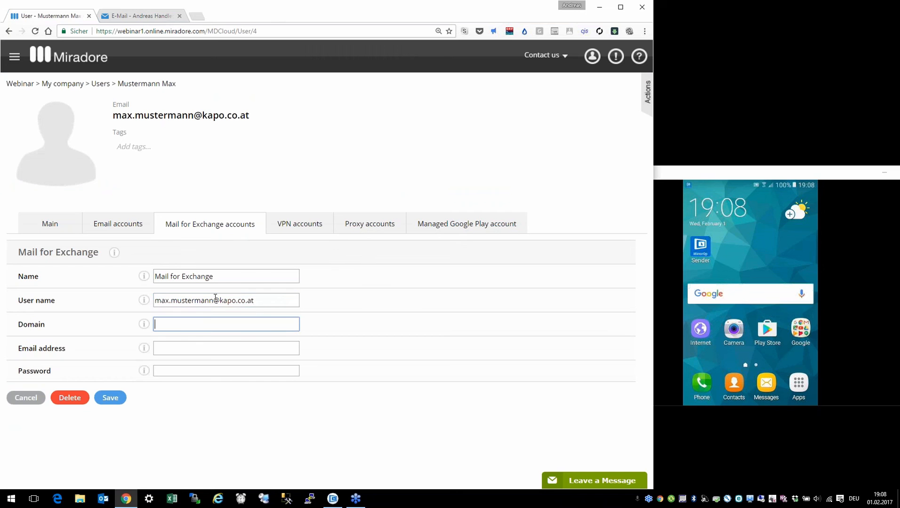
pyautogui.write('kapo.co.at')
pyautogui.press('Tab')
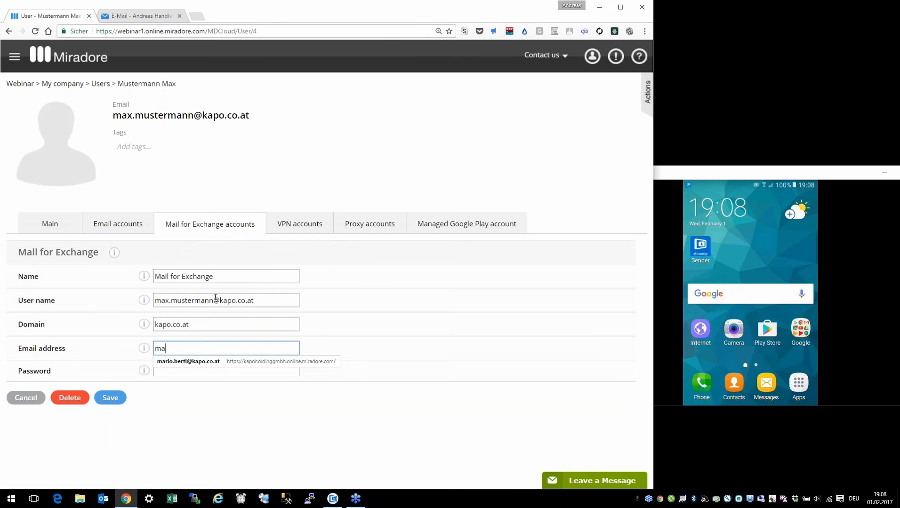
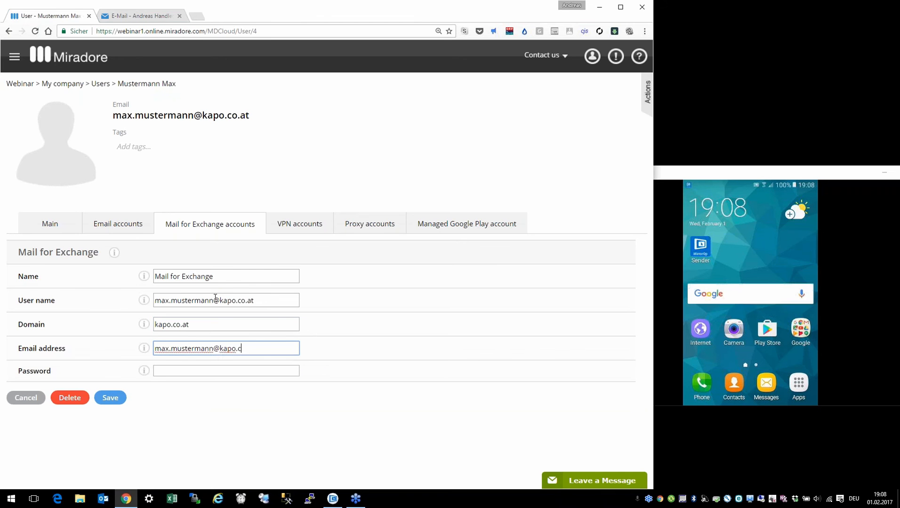
pyautogui.click(187, 369)
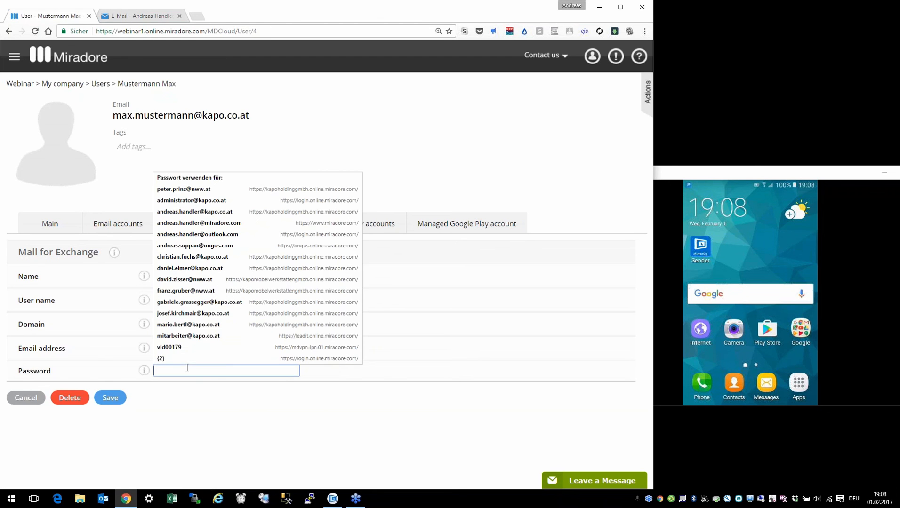
pyautogui.click(384, 387)
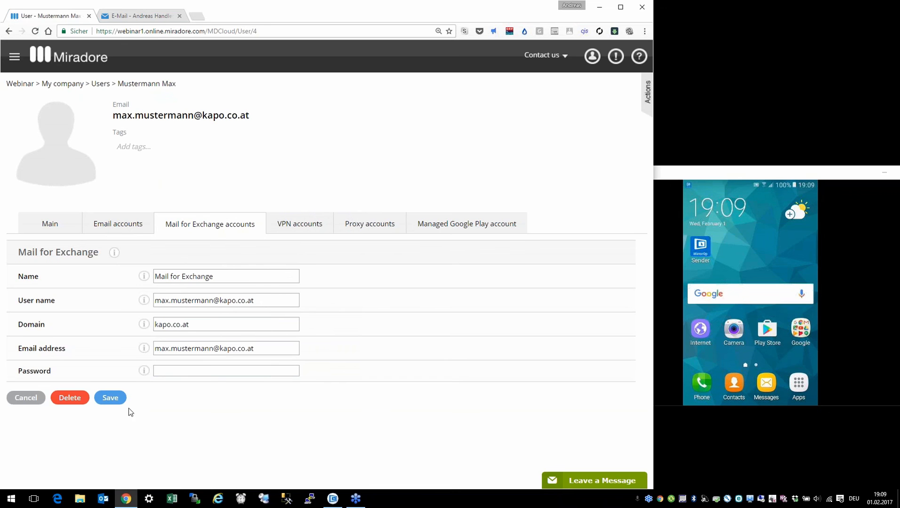
pyautogui.click(113, 398)
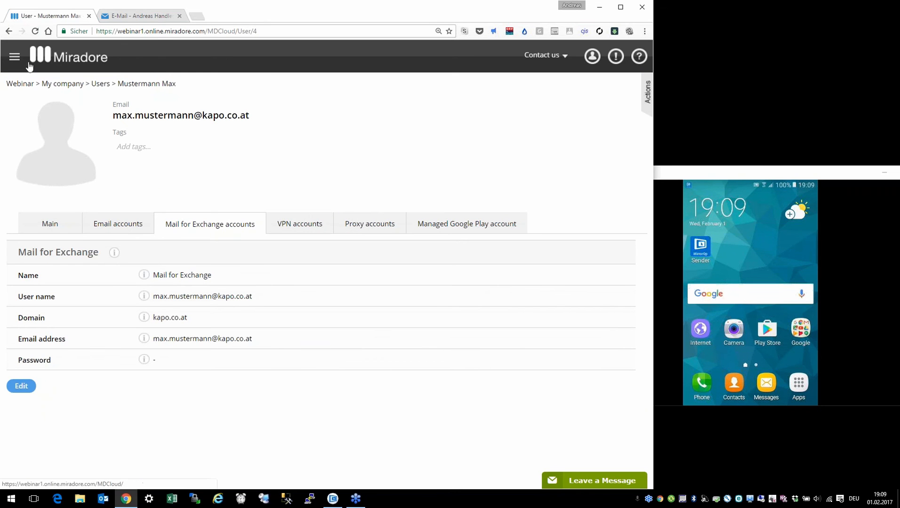
# Step: Tag the new user with afw from the Users list, then go to the Enrollment page
pyautogui.click(14, 57)
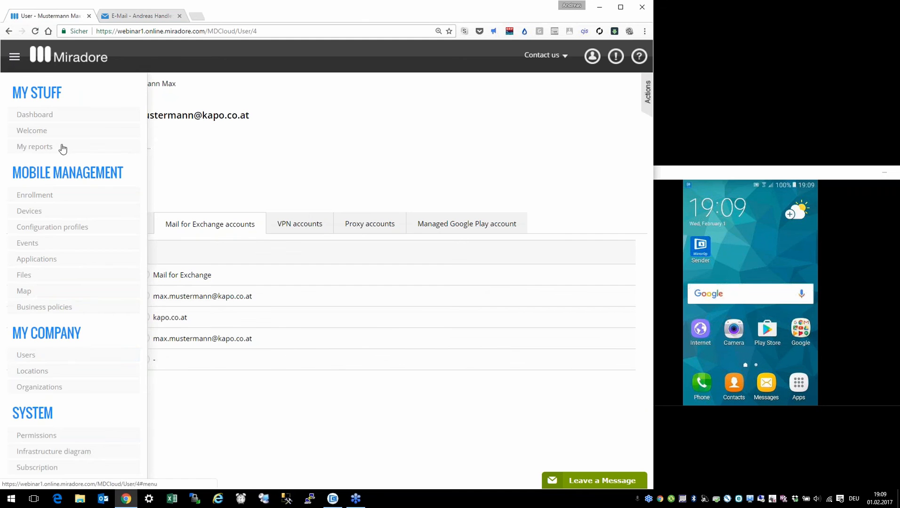
pyautogui.click(50, 362)
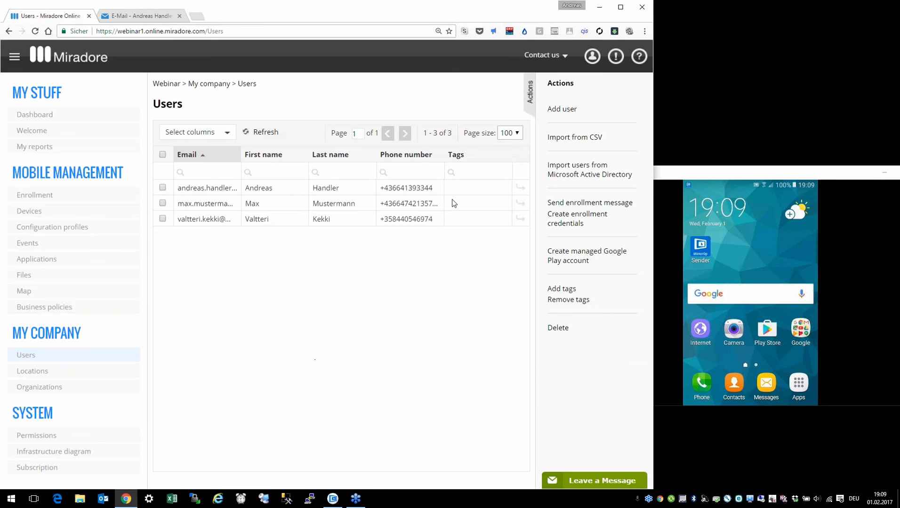
pyautogui.click(163, 203)
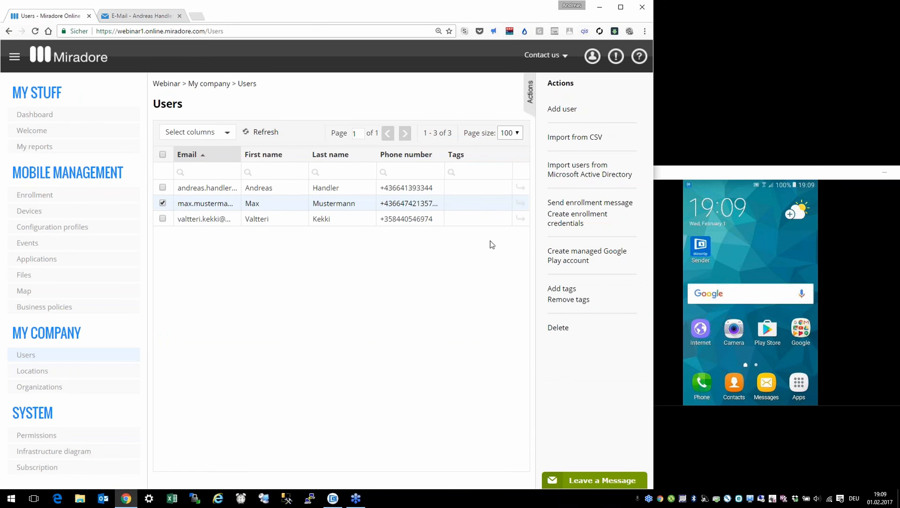
pyautogui.click(567, 288)
pyautogui.click(352, 140)
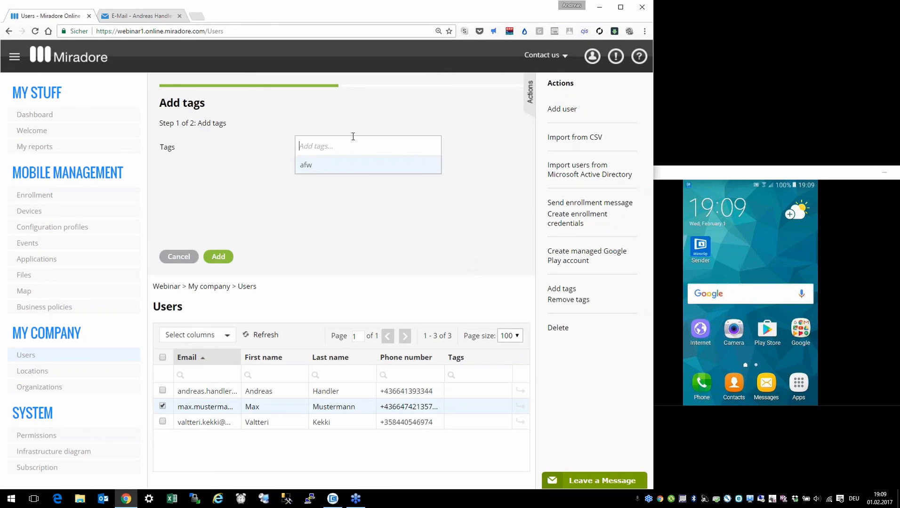
pyautogui.click(313, 180)
pyautogui.click(224, 260)
pyautogui.click(189, 259)
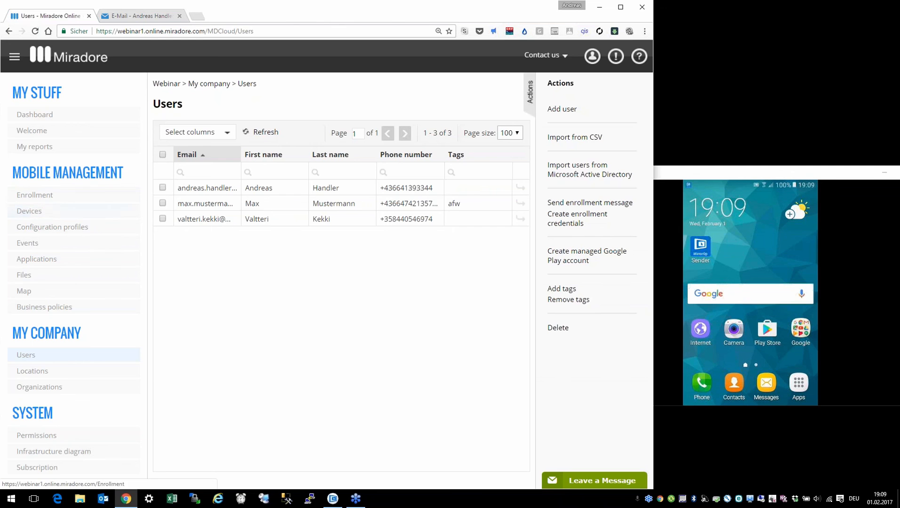
pyautogui.click(52, 198)
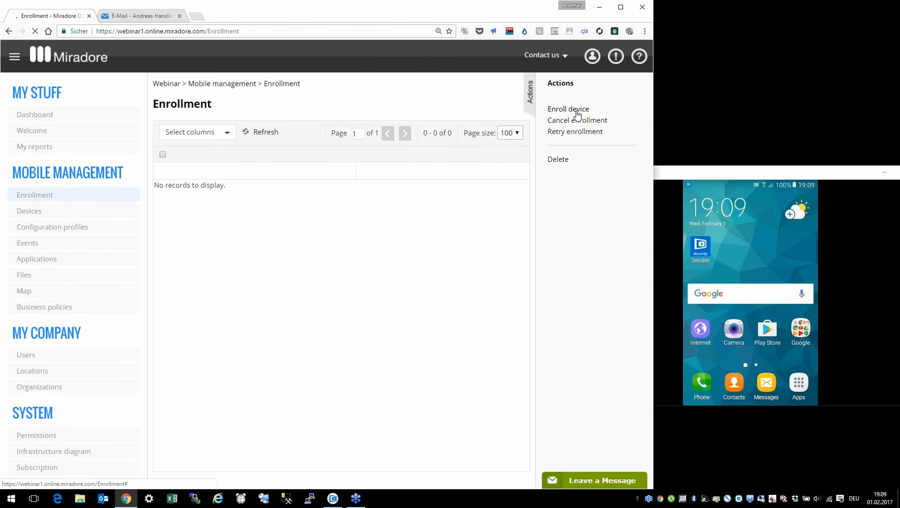
# Step: Start a new device enrollment with the new user as the device owner
pyautogui.click(574, 112)
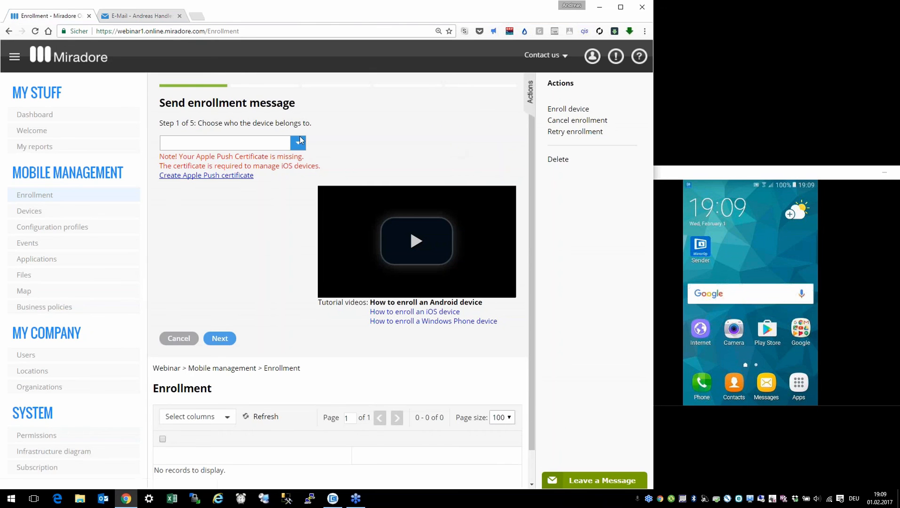
pyautogui.click(298, 143)
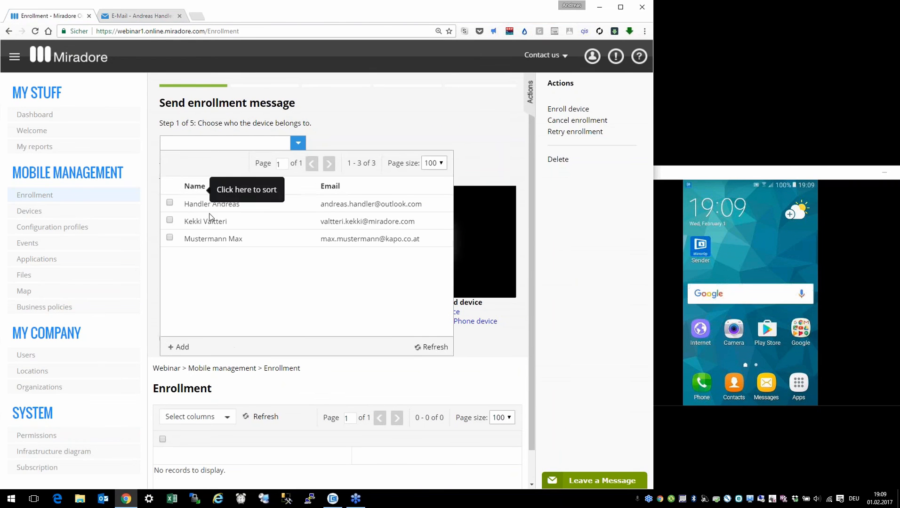
pyautogui.click(212, 235)
pyautogui.click(228, 345)
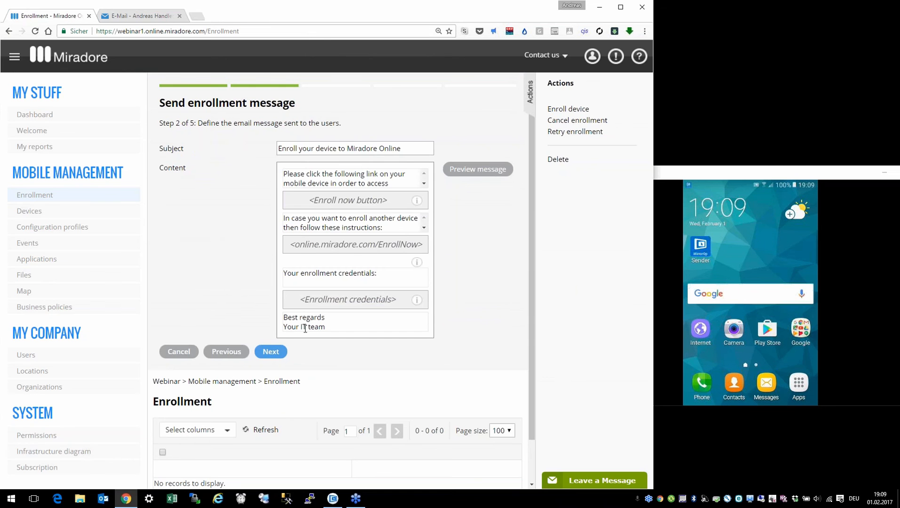
pyautogui.click(279, 353)
# Step: Also send the message by SMS, tag the enrollment afw, and send it
pyautogui.click(283, 141)
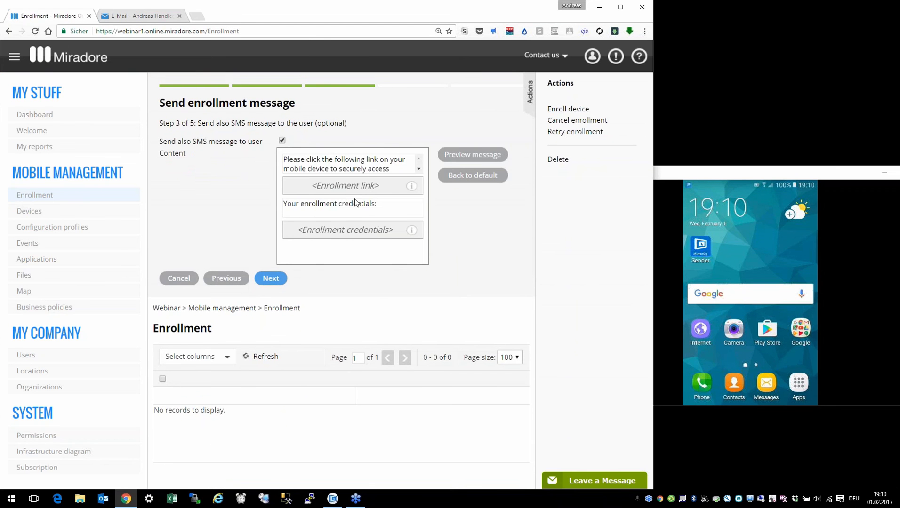
pyautogui.moveTo(411, 186)
pyautogui.click(419, 169)
pyautogui.click(418, 168)
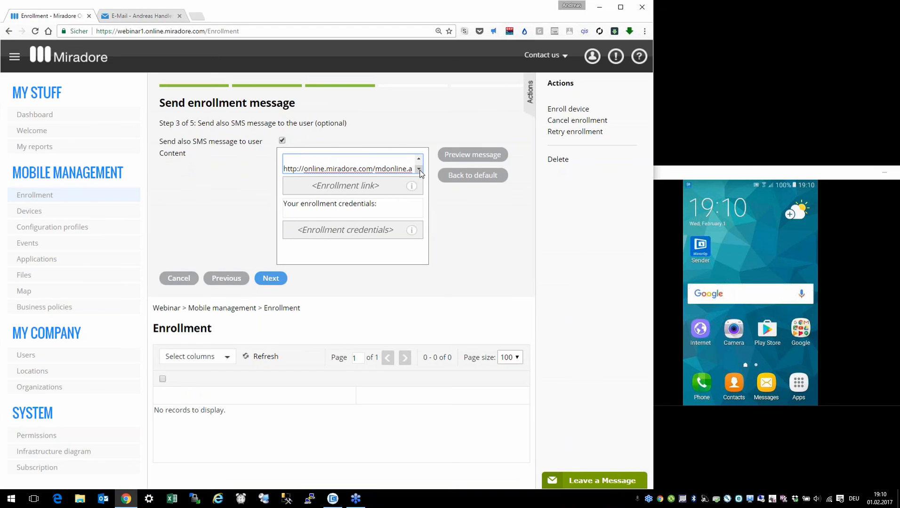
pyautogui.click(279, 282)
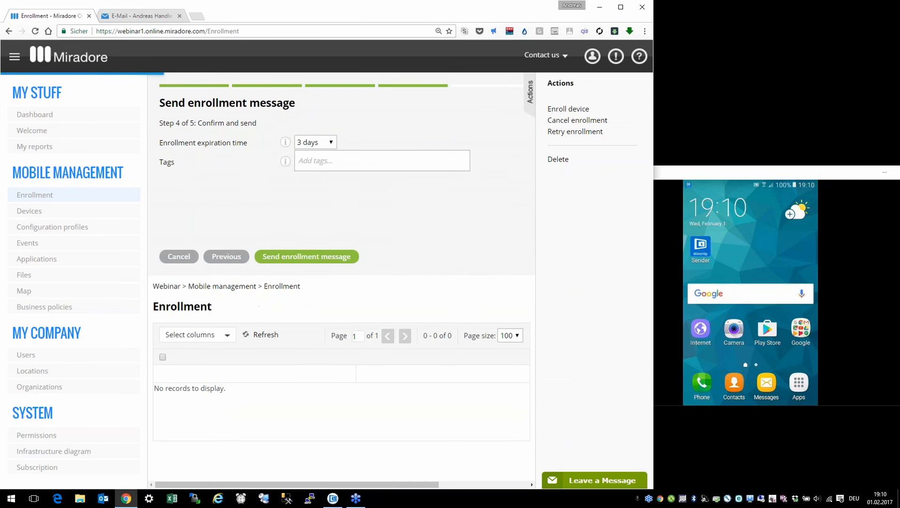
pyautogui.click(332, 164)
pyautogui.click(315, 180)
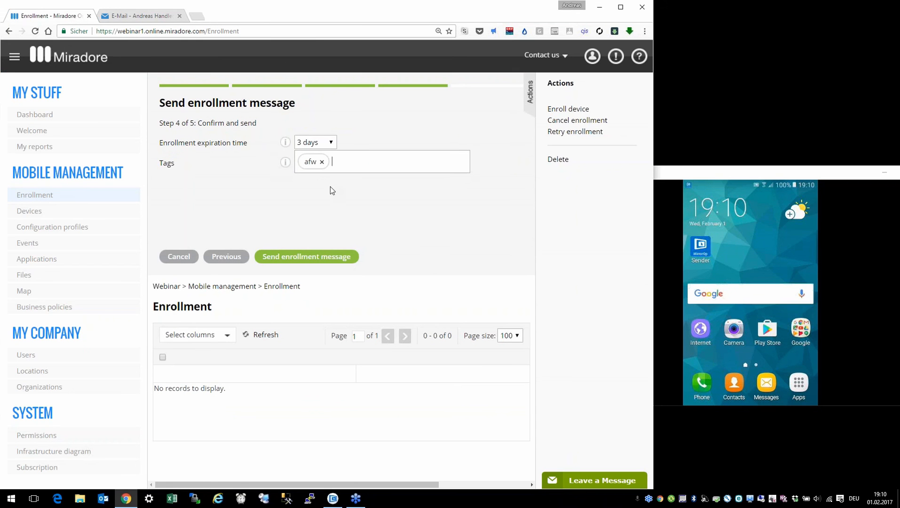
pyautogui.click(318, 257)
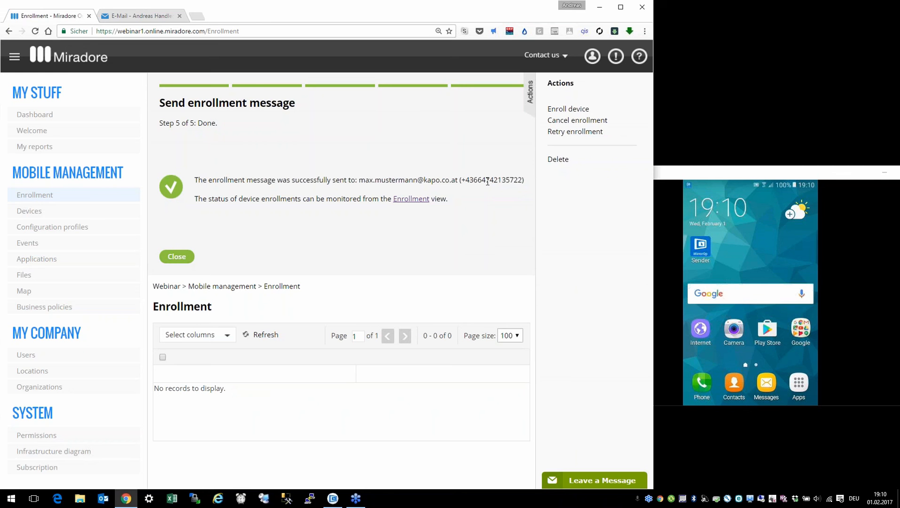
# Step: Check the recipient phone number, then bring the mirrored phone window to the front
pyautogui.moveTo(485, 181); pyautogui.dragTo(506, 179)
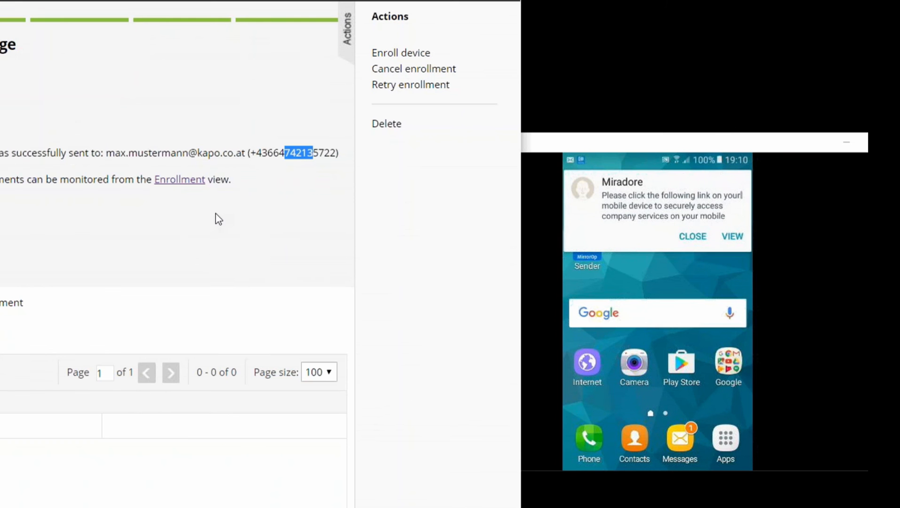
pyautogui.click(216, 214)
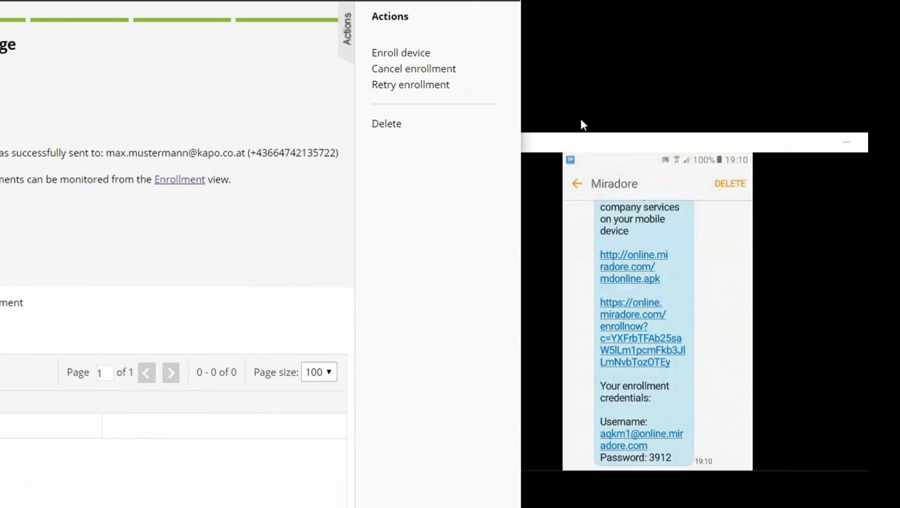
pyautogui.moveTo(608, 139); pyautogui.dragTo(475, 2)
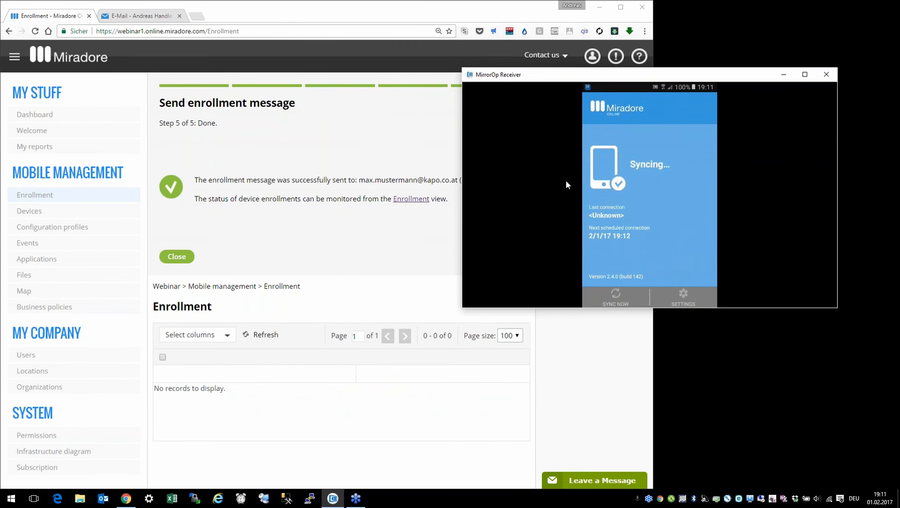
# Step: Close the wizard, refresh the Enrollment list until it shows Completed, then open Events
pyautogui.click(37, 198)
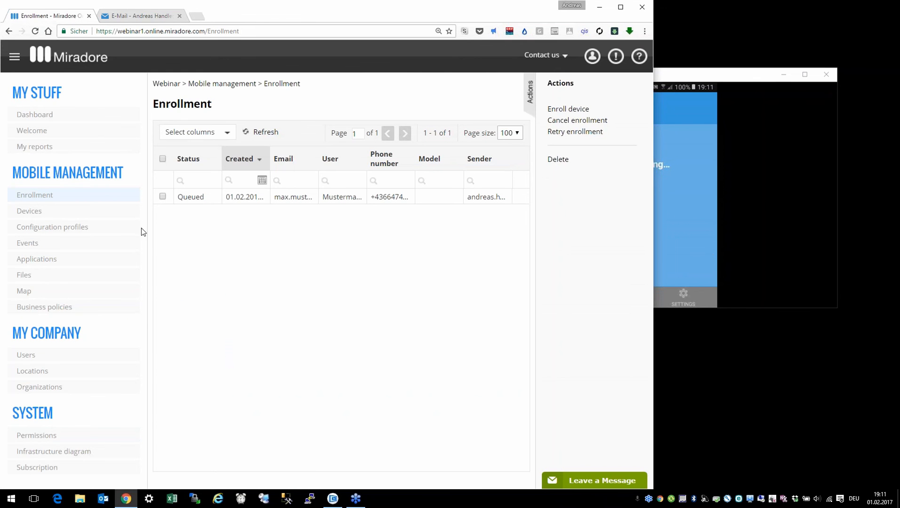
pyautogui.click(262, 134)
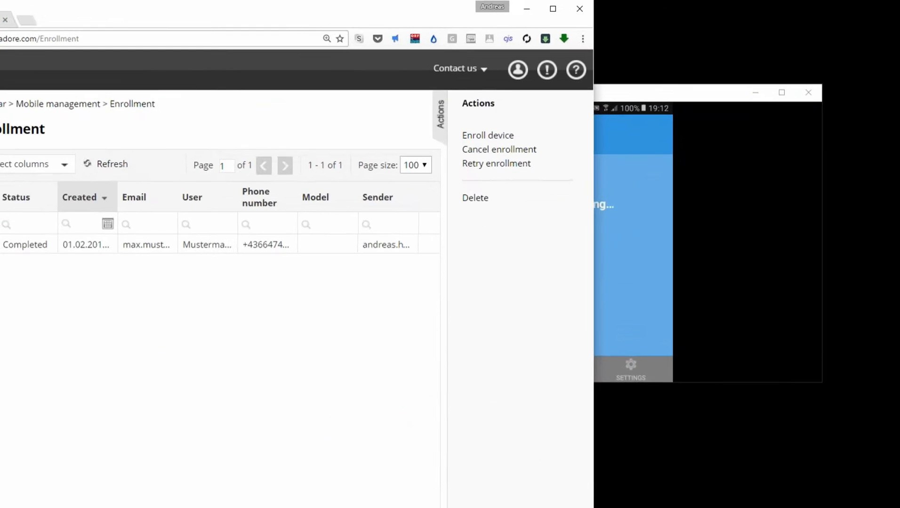
pyautogui.click(589, 114)
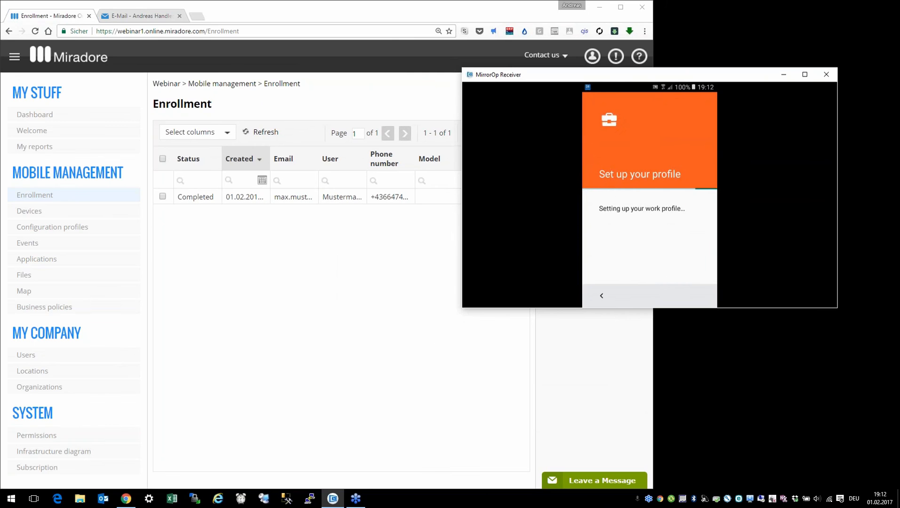
pyautogui.click(440, 189)
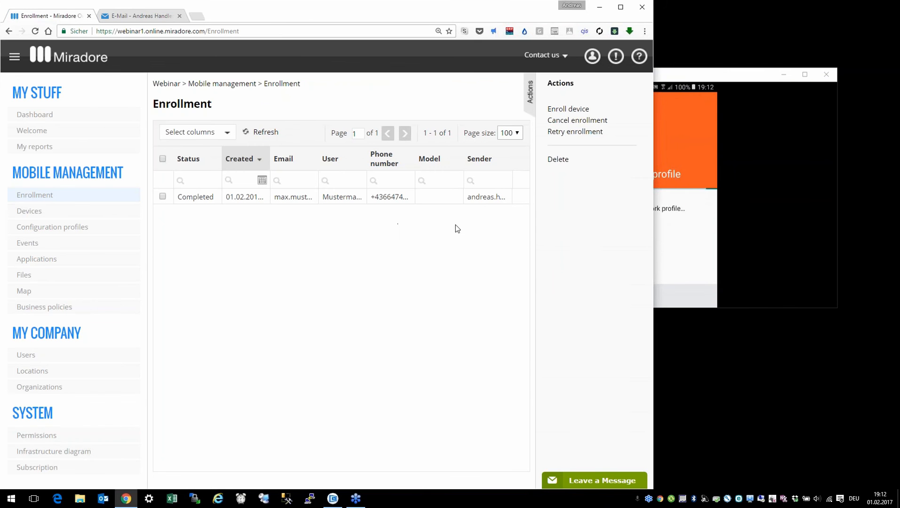
pyautogui.click(40, 244)
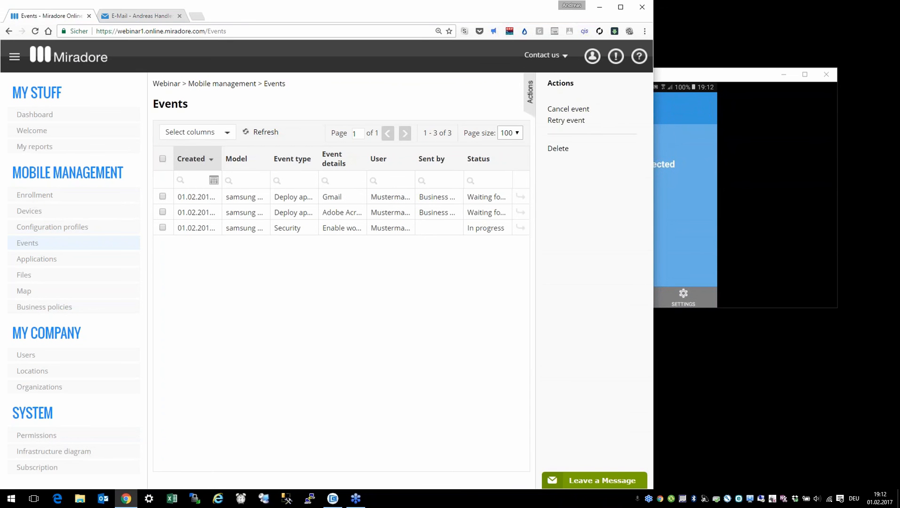
# Step: Place the mirrored phone beside a widened browser window and refresh the Events list
pyautogui.moveTo(680, 76); pyautogui.dragTo(748, 81)
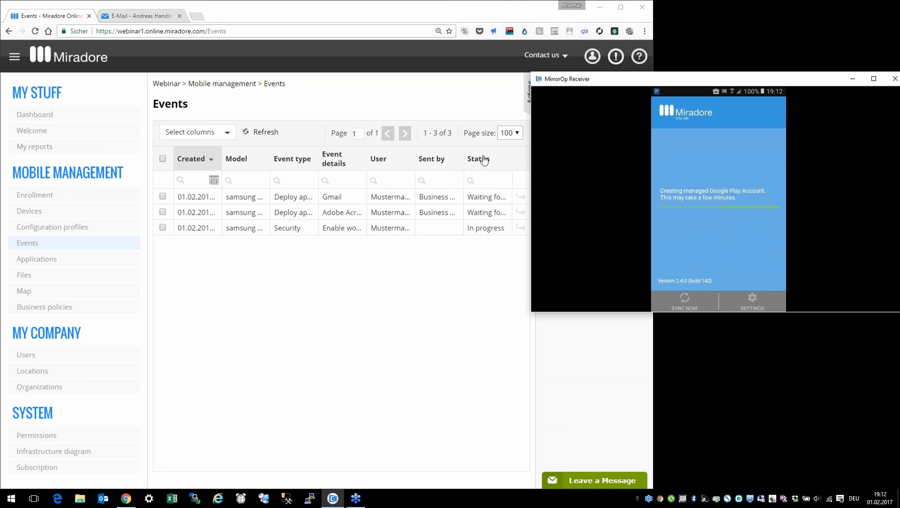
pyautogui.click(326, 367)
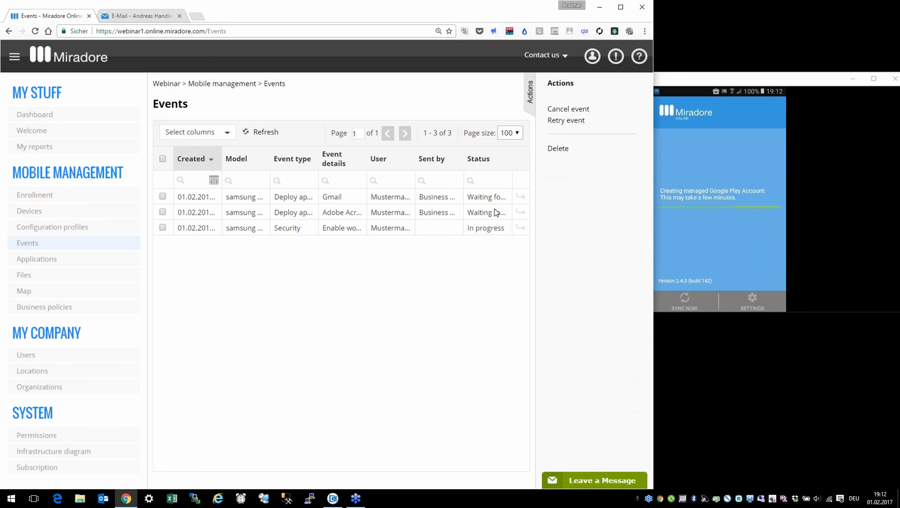
pyautogui.moveTo(653, 43); pyautogui.dragTo(755, 42)
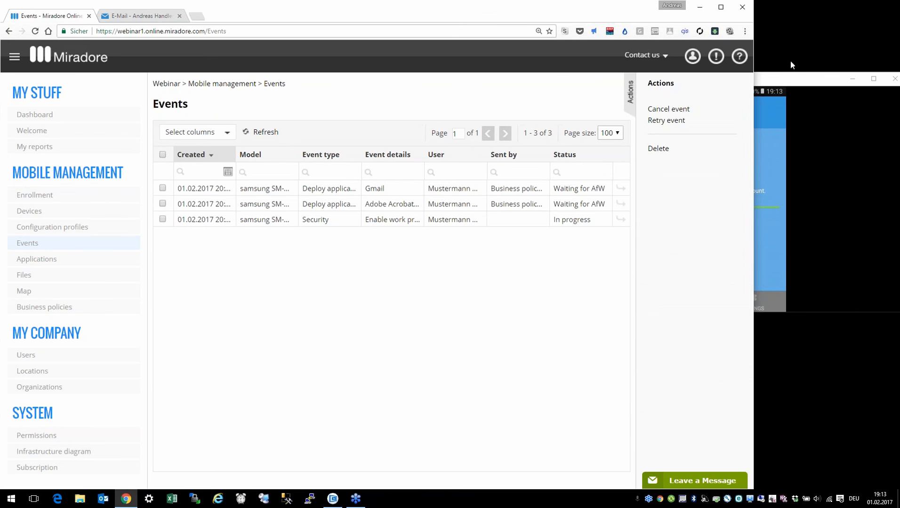
pyautogui.moveTo(781, 77); pyautogui.dragTo(715, 83)
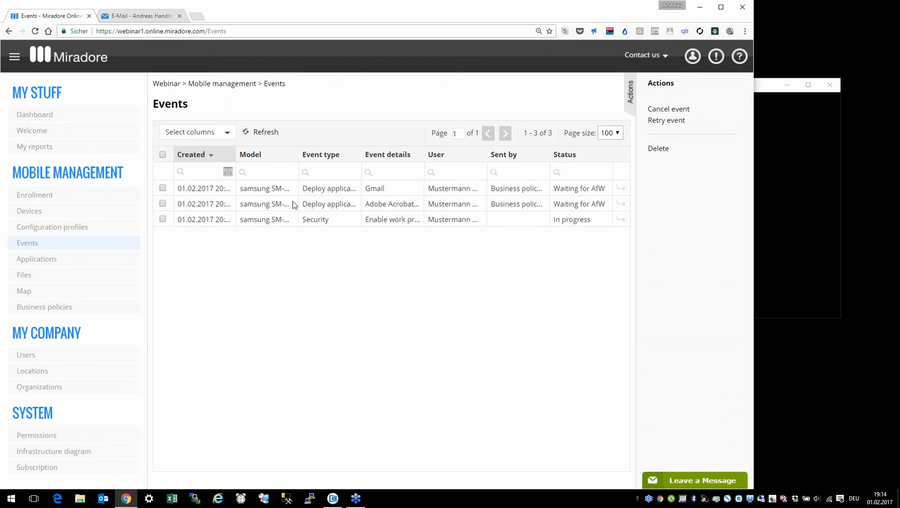
pyautogui.click(265, 136)
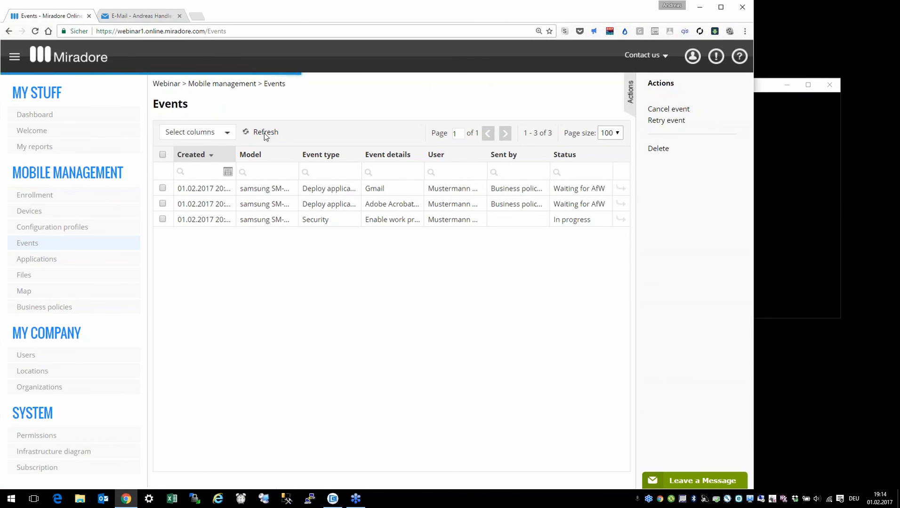
# Step: Retry the failed Gmail and Adobe Acrobat deployment events and close the confirmation
pyautogui.click(163, 203)
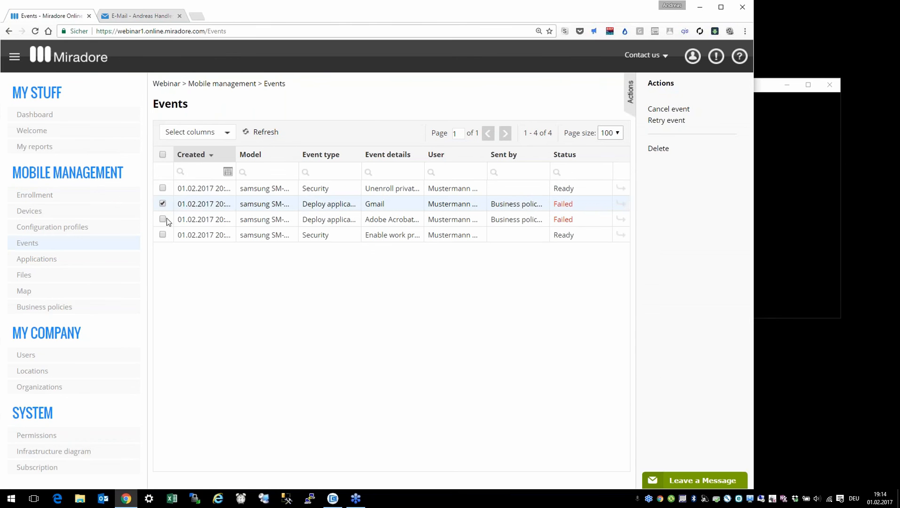
pyautogui.click(163, 220)
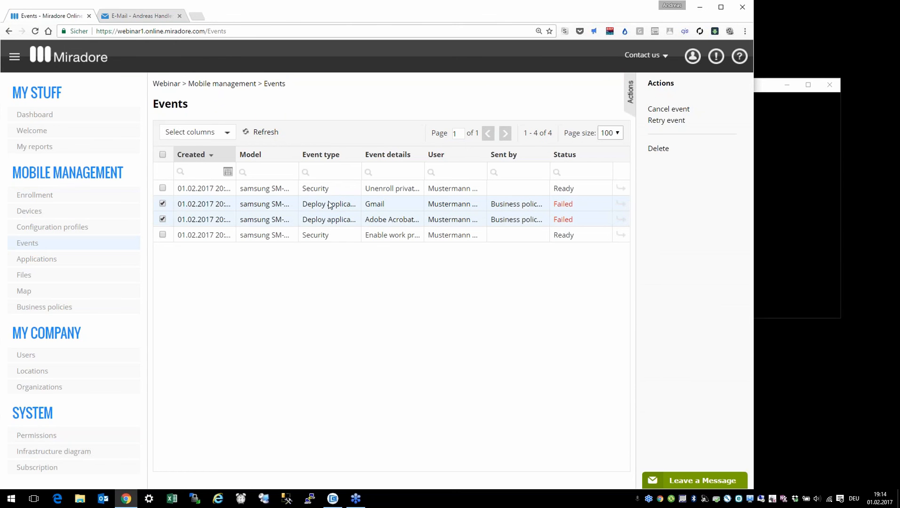
pyautogui.click(682, 122)
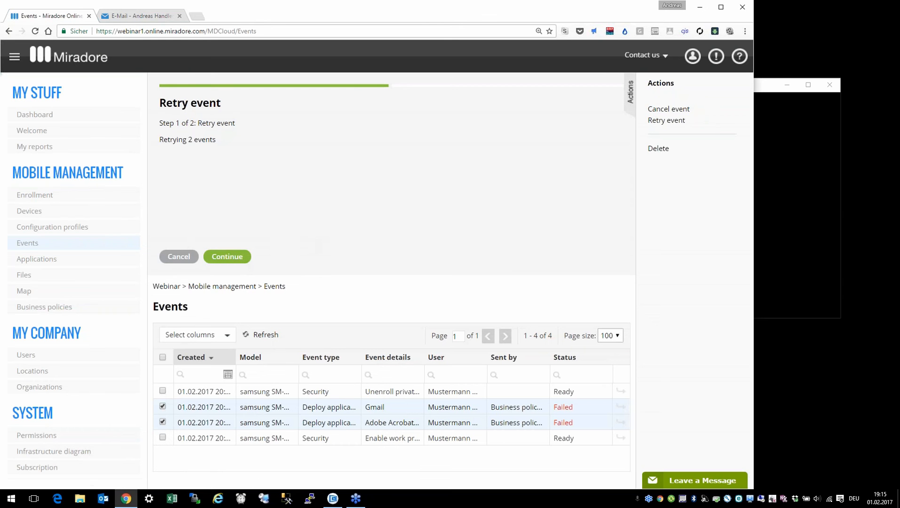
pyautogui.click(227, 256)
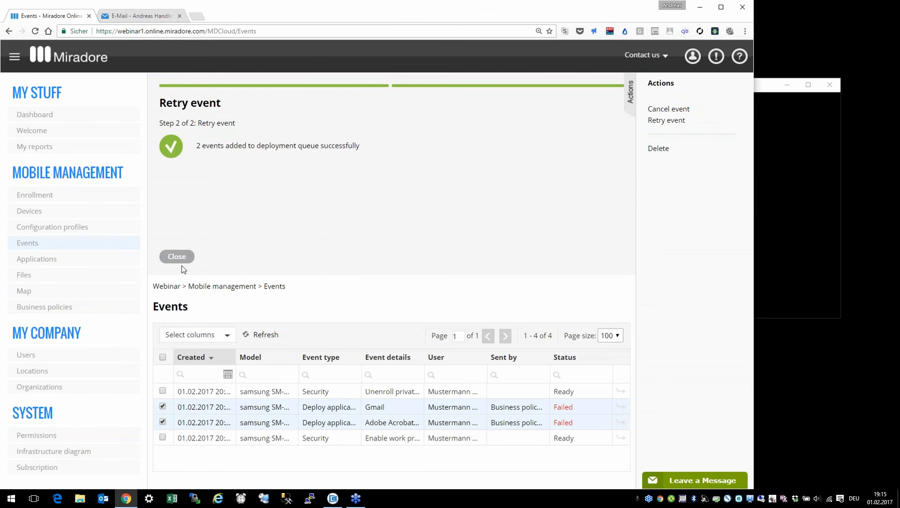
pyautogui.click(183, 260)
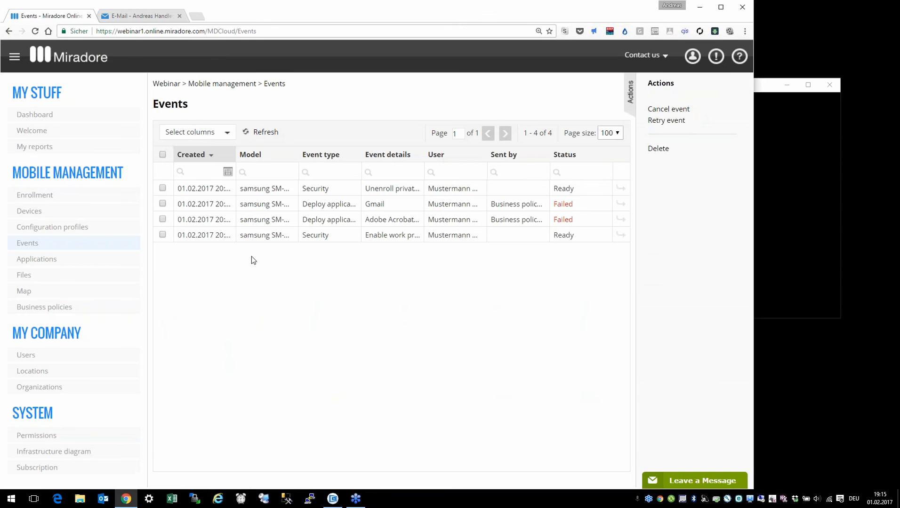
pyautogui.click(765, 93)
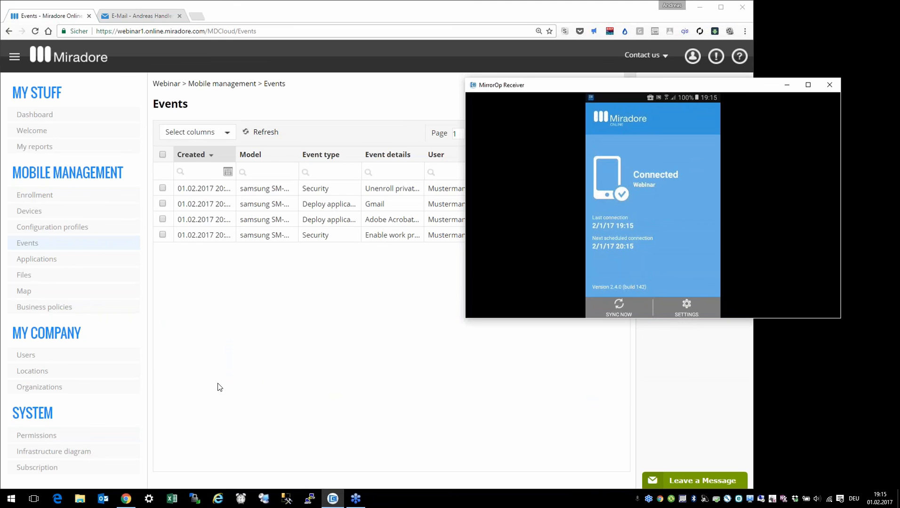
pyautogui.click(282, 368)
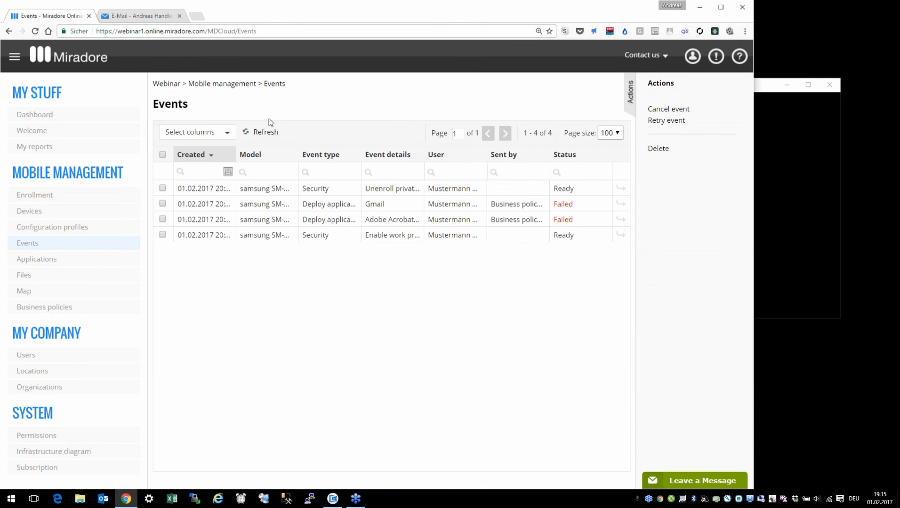
pyautogui.click(264, 133)
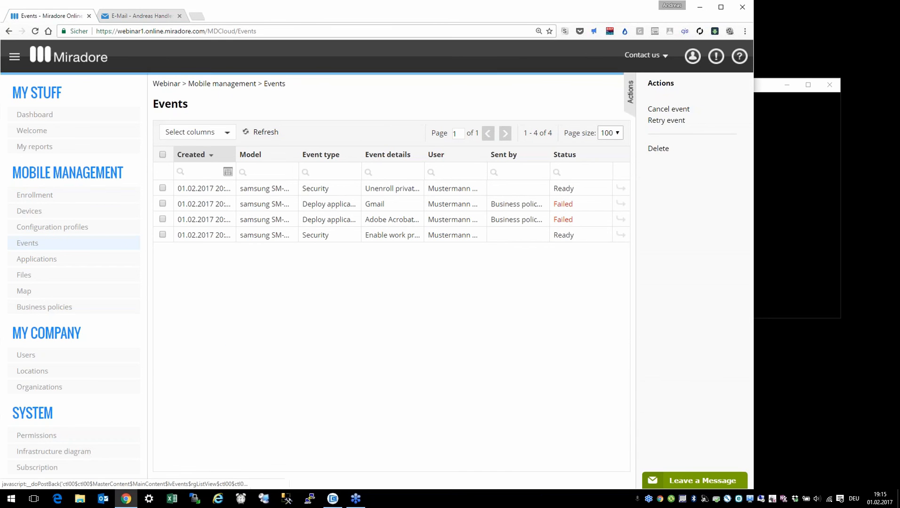
pyautogui.click(263, 133)
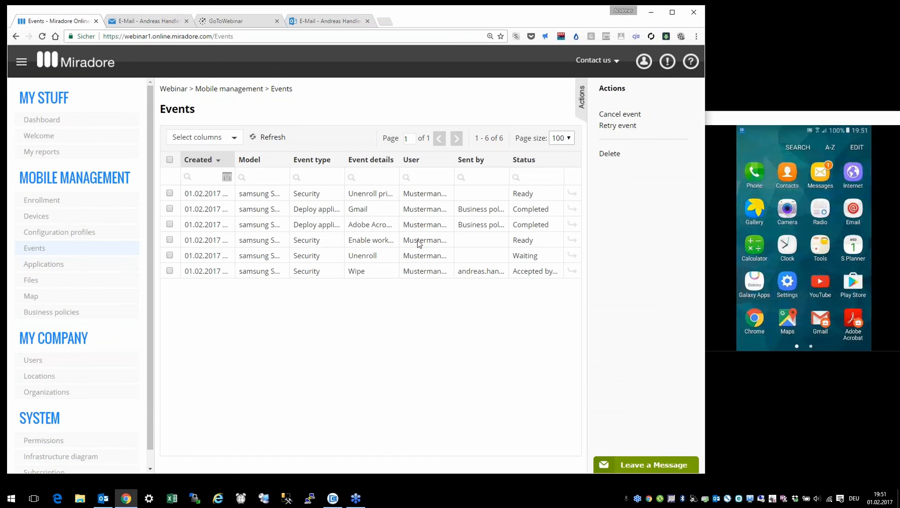
pyautogui.click(418, 243)
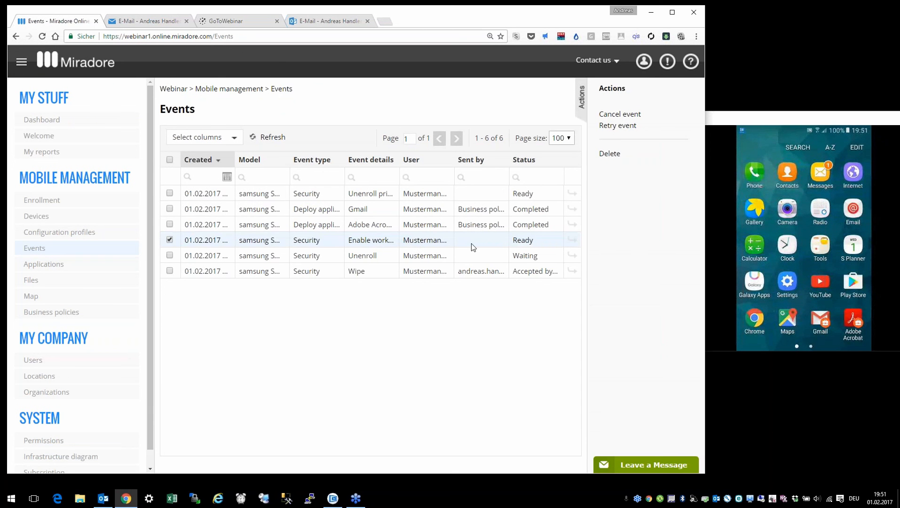
pyautogui.click(412, 227)
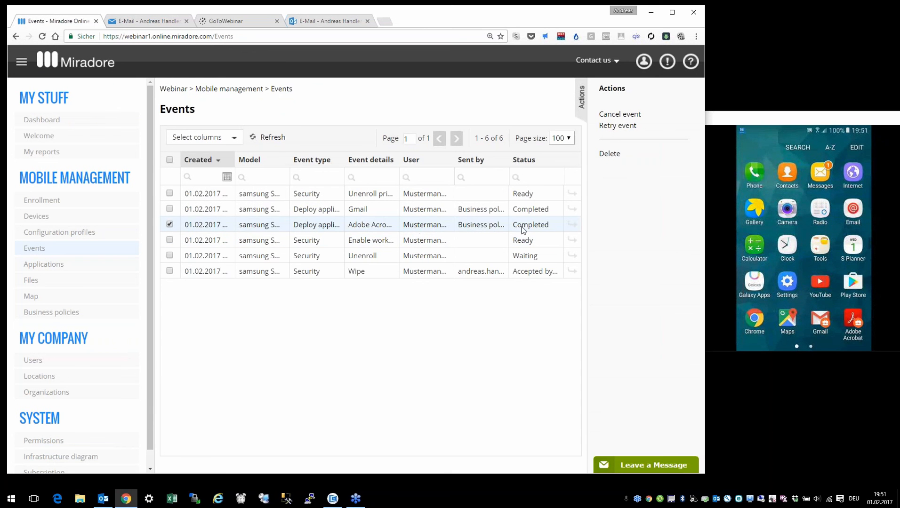
pyautogui.click(426, 214)
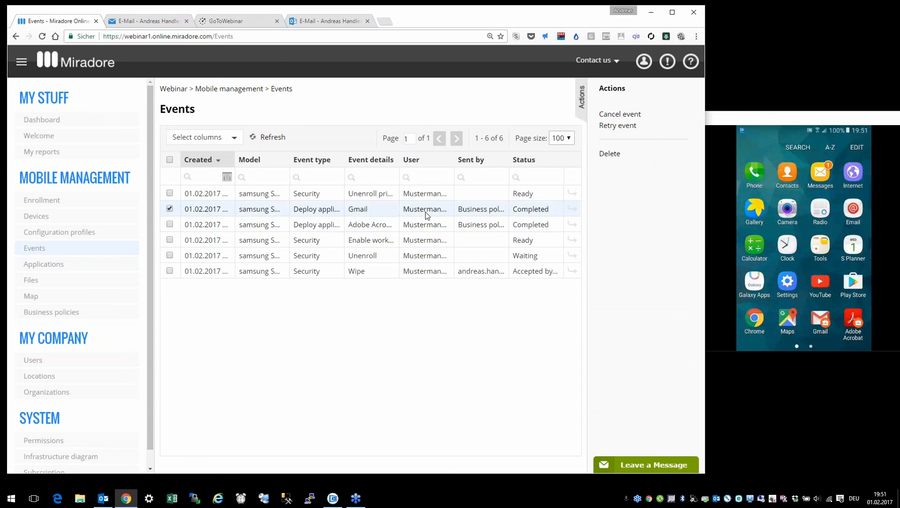
pyautogui.click(472, 195)
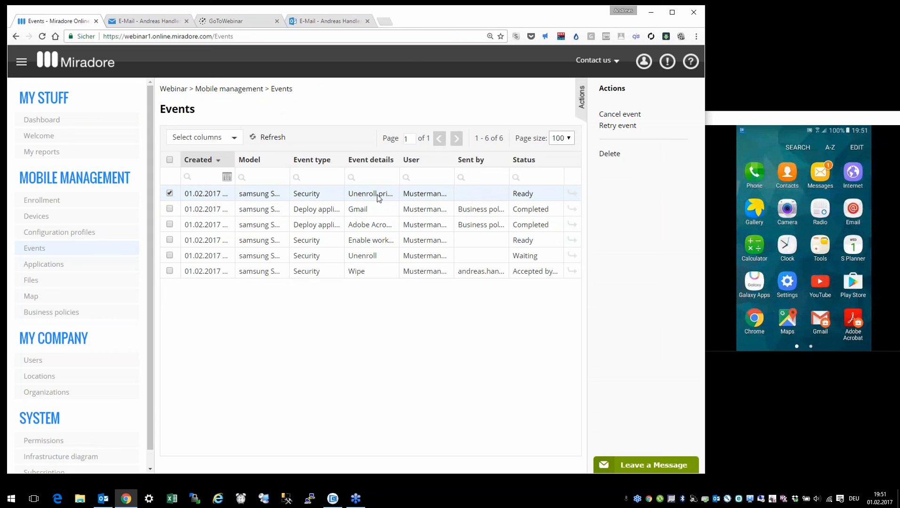
pyautogui.click(433, 215)
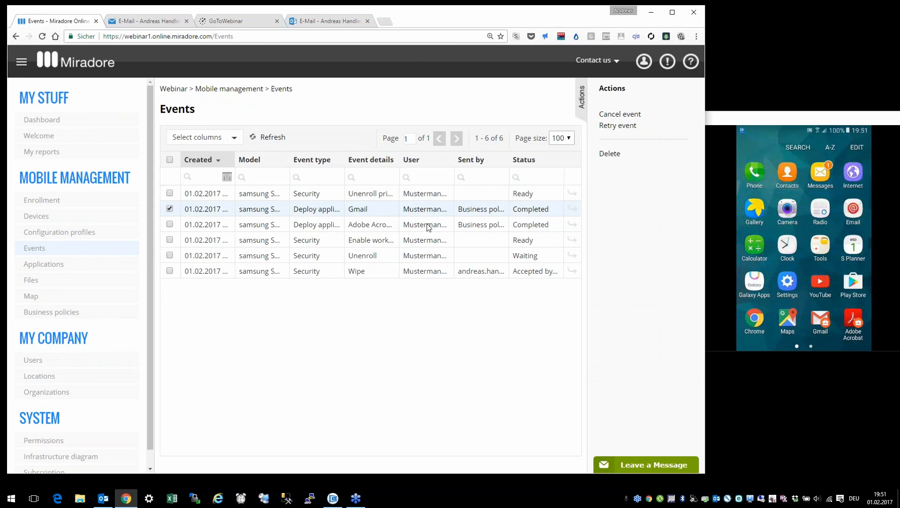
pyautogui.click(428, 227)
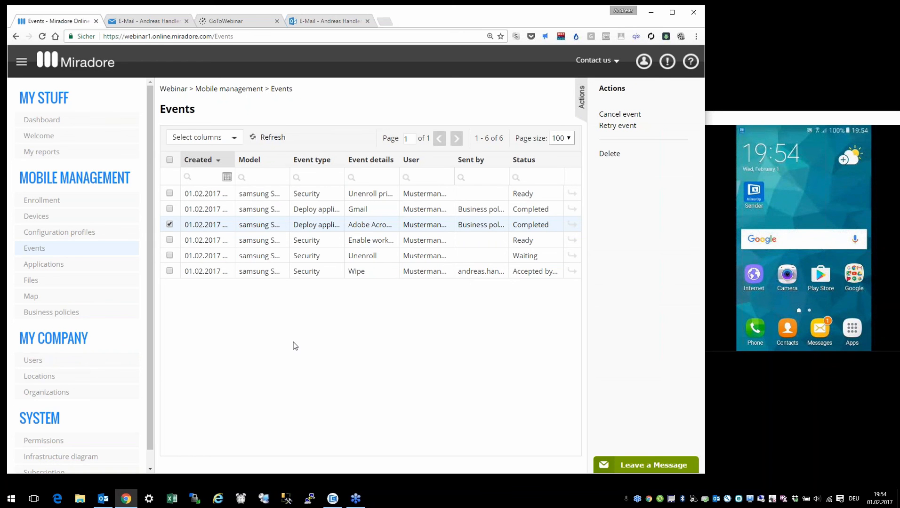
# Step: Open the Applications page from the Mobile Management sidebar
pyautogui.click(36, 264)
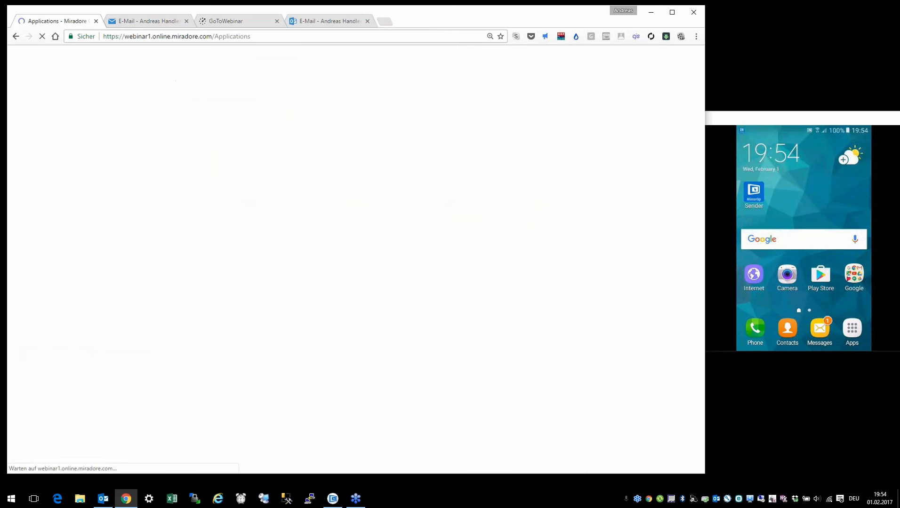
# Step: Update managed Google Play apps, then open Chrome Browser - Google's details in a maximized window
pyautogui.click(227, 263)
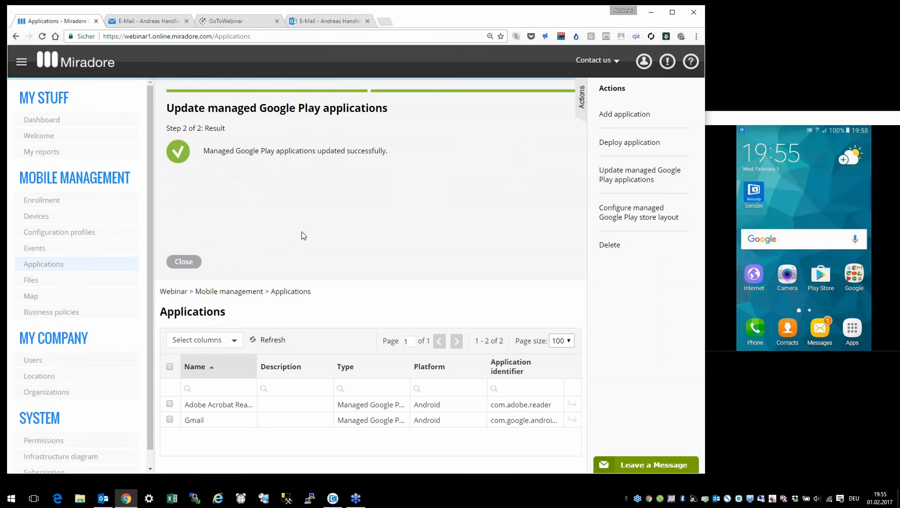
pyautogui.click(193, 264)
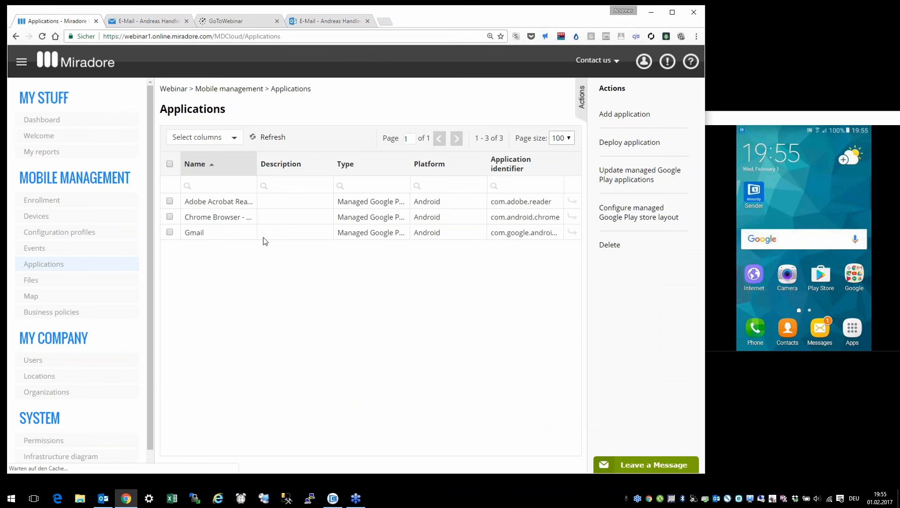
pyautogui.click(212, 218)
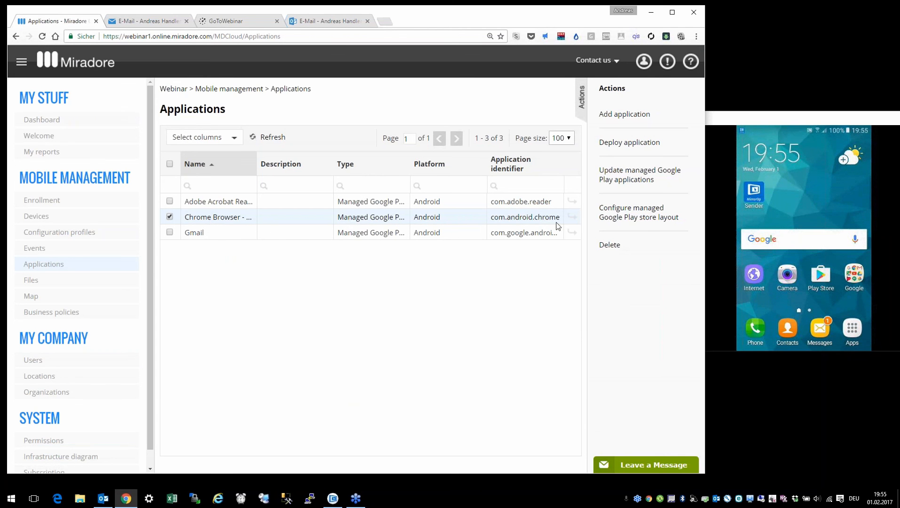
pyautogui.click(572, 217)
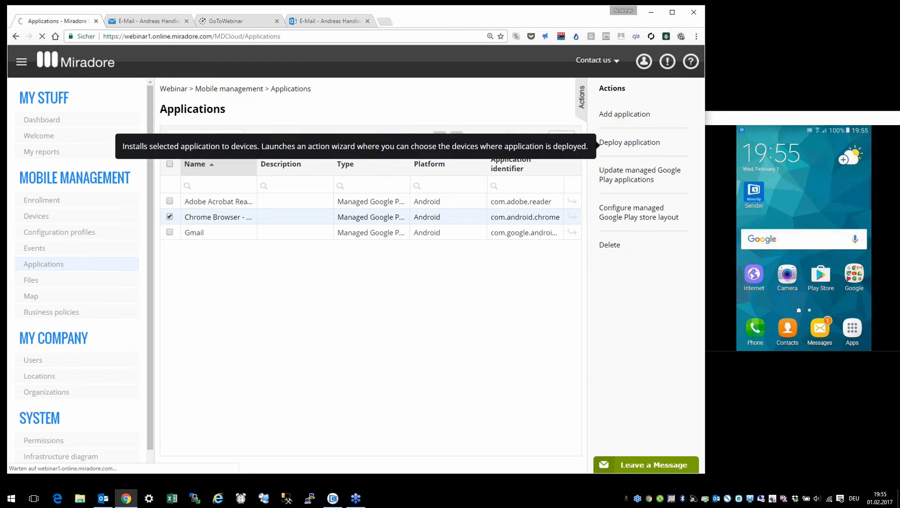
pyautogui.click(672, 12)
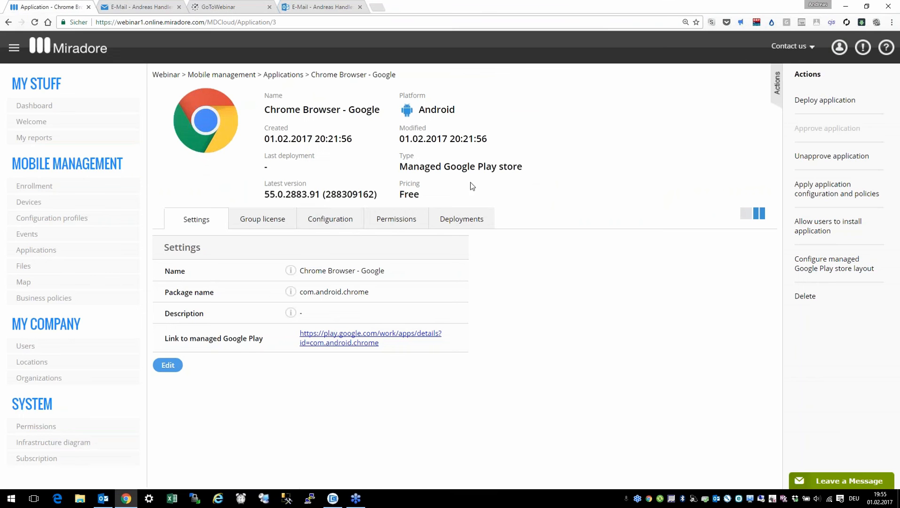
# Step: Browse Chrome's Available configurations list, highlighting settings such as Enable JavaScript
pyautogui.click(324, 220)
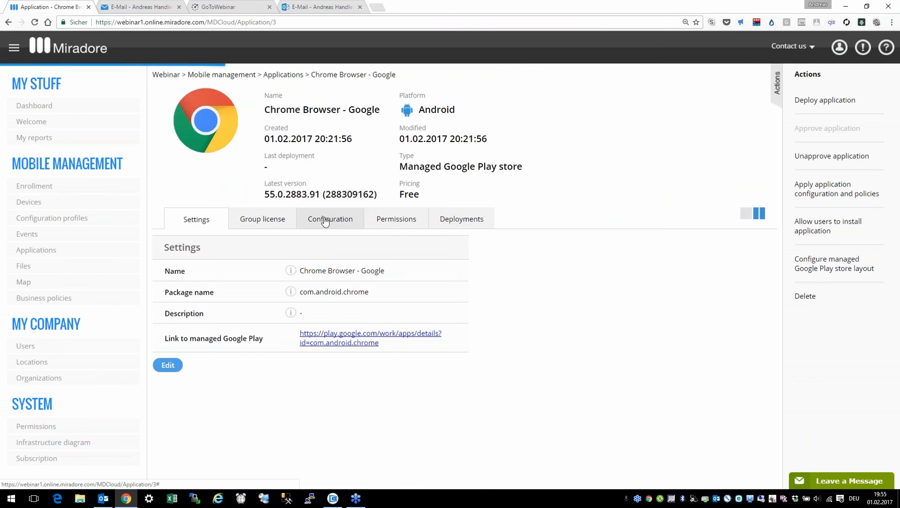
pyautogui.scroll(-2, 346, 227)
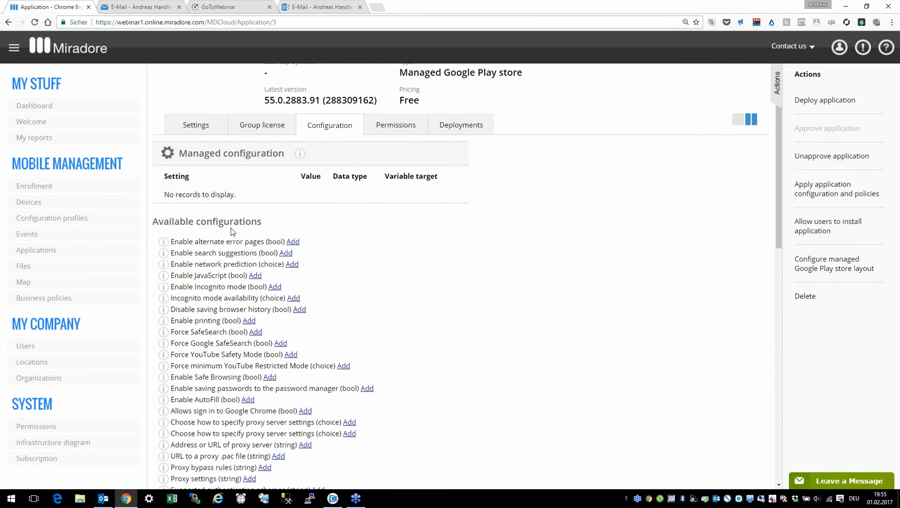
pyautogui.moveTo(171, 276); pyautogui.dragTo(253, 274)
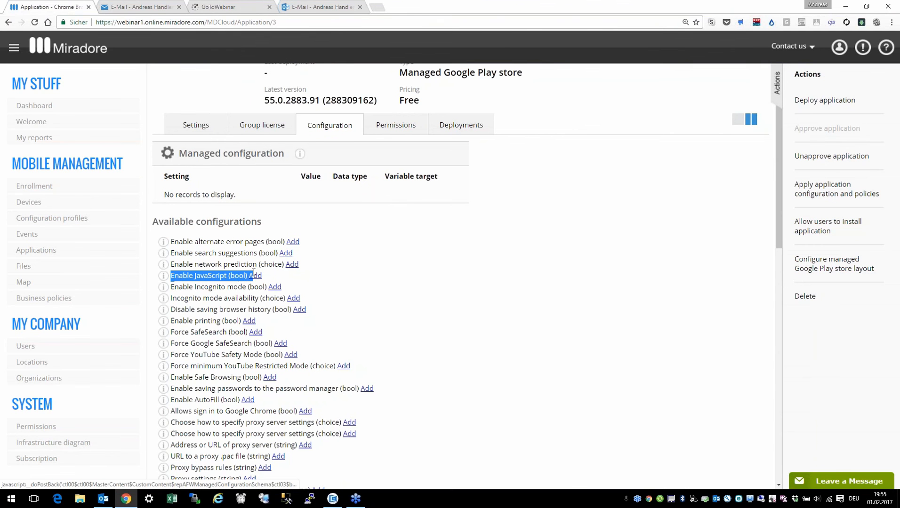
pyautogui.scroll(-3, 331, 349)
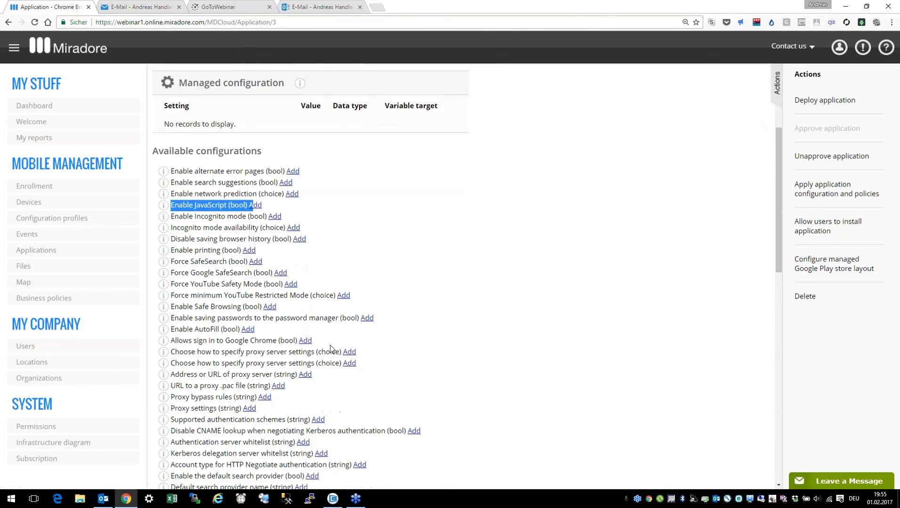
pyautogui.scroll(-3, 331, 349)
pyautogui.moveTo(171, 244); pyautogui.dragTo(234, 232)
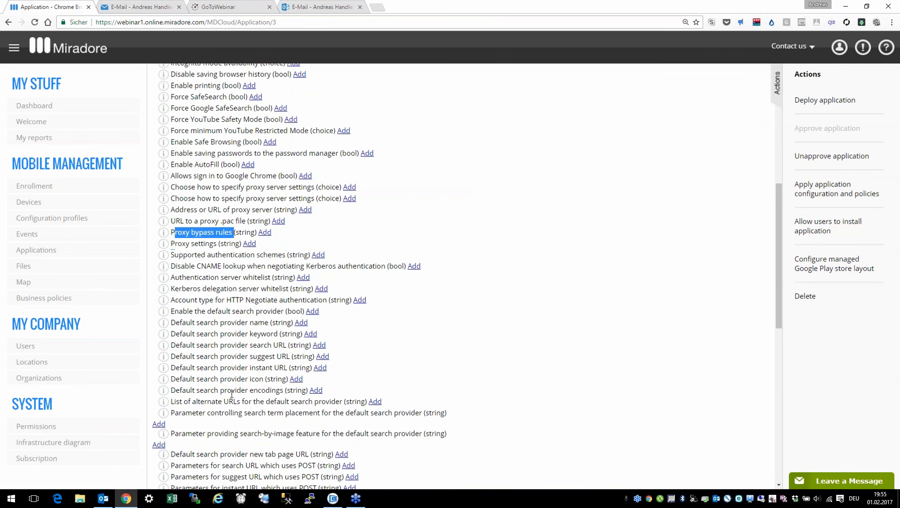
pyautogui.scroll(5, 244, 262)
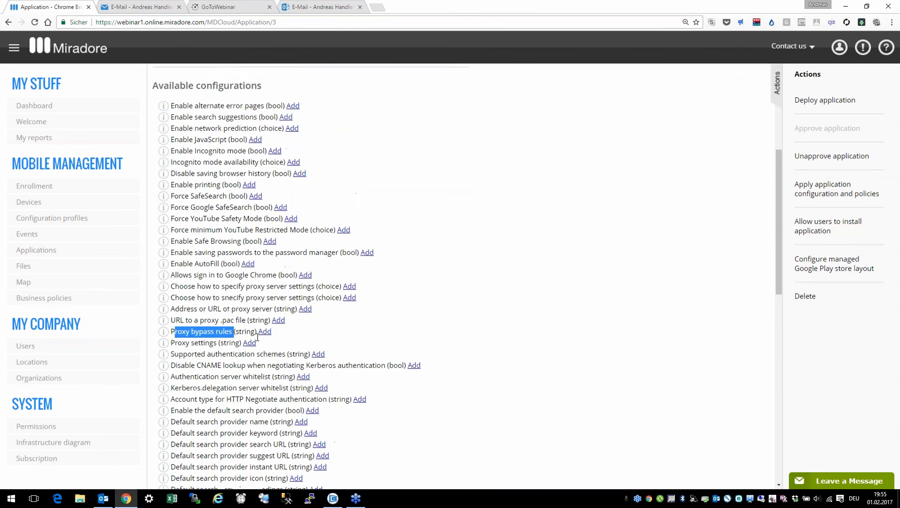
pyautogui.scroll(-5, 244, 262)
pyautogui.scroll(-4, 244, 265)
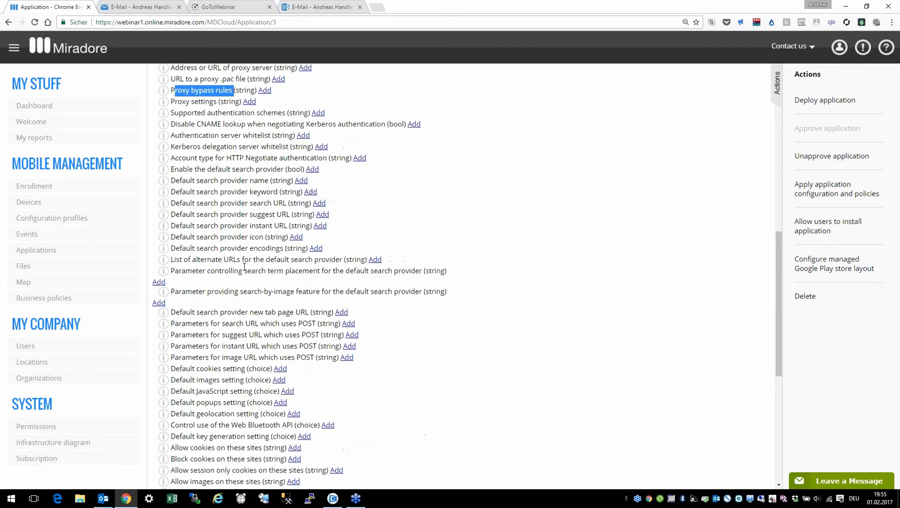
pyautogui.scroll(-4, 244, 267)
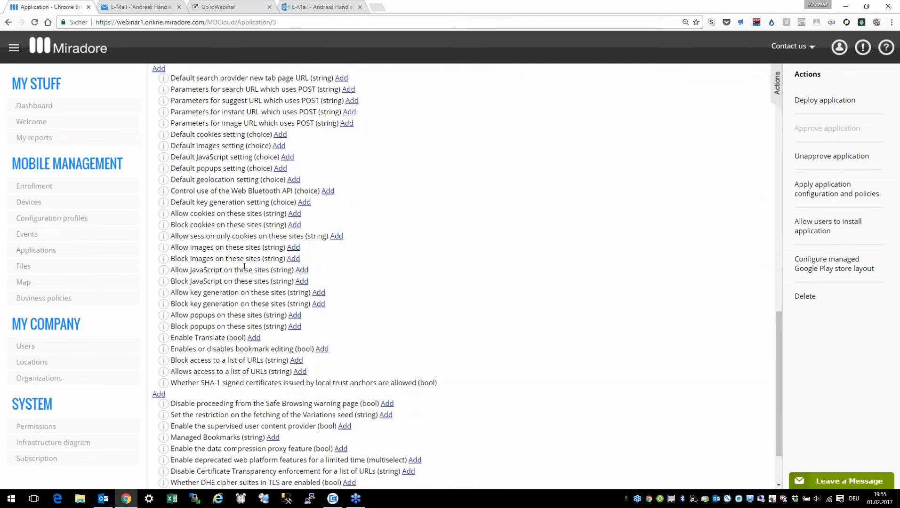
pyautogui.scroll(13, 244, 267)
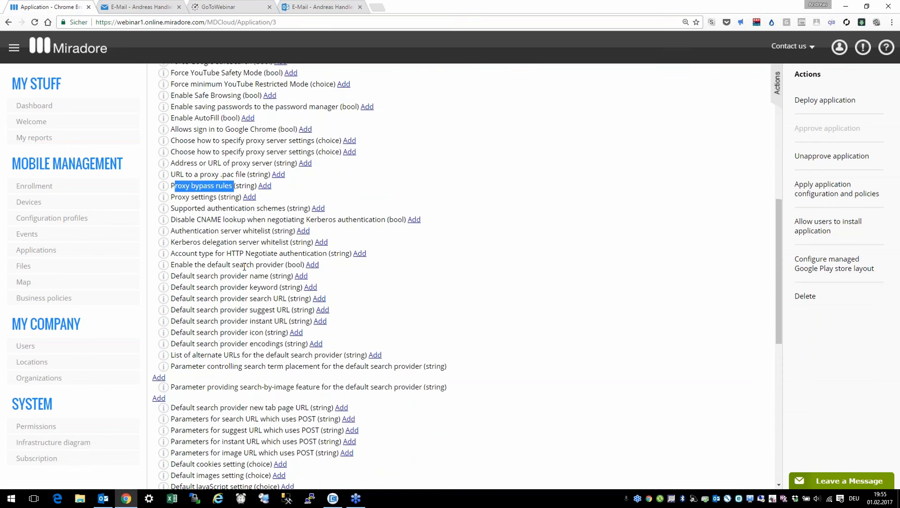
pyautogui.scroll(4, 244, 267)
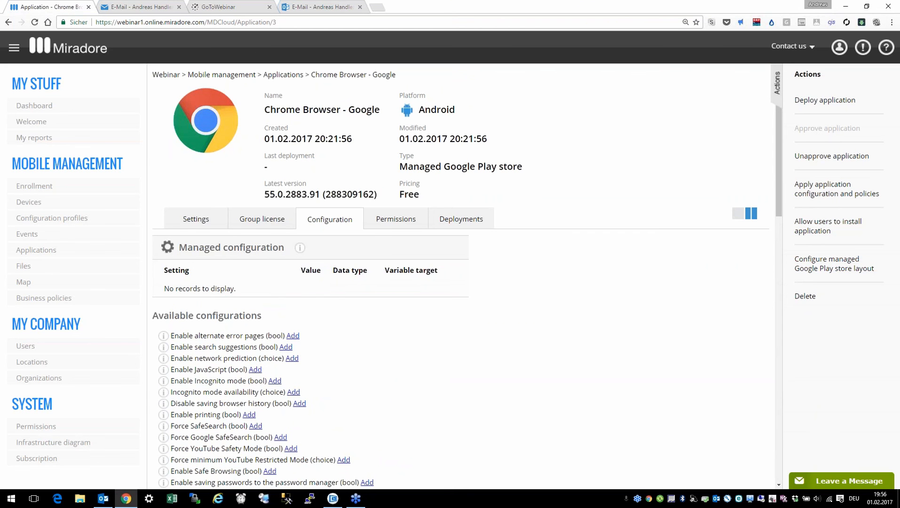
pyautogui.click(96, 300)
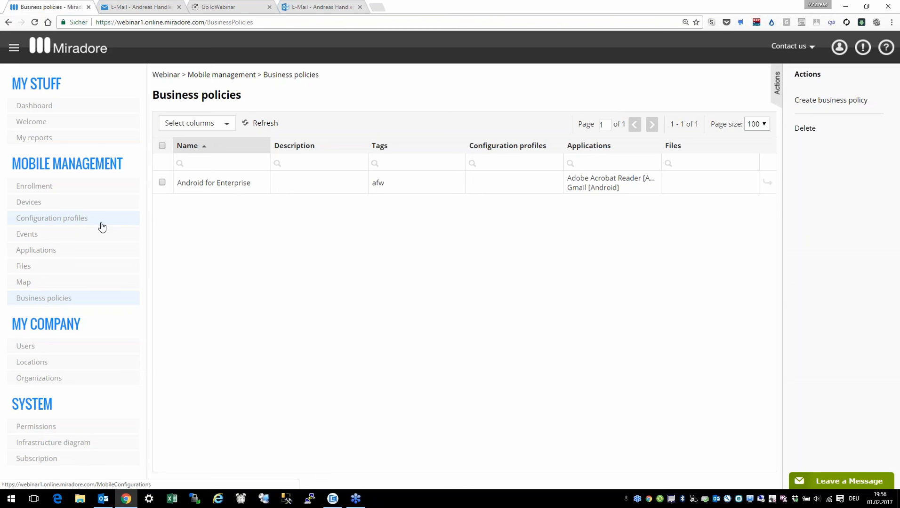
pyautogui.click(518, 187)
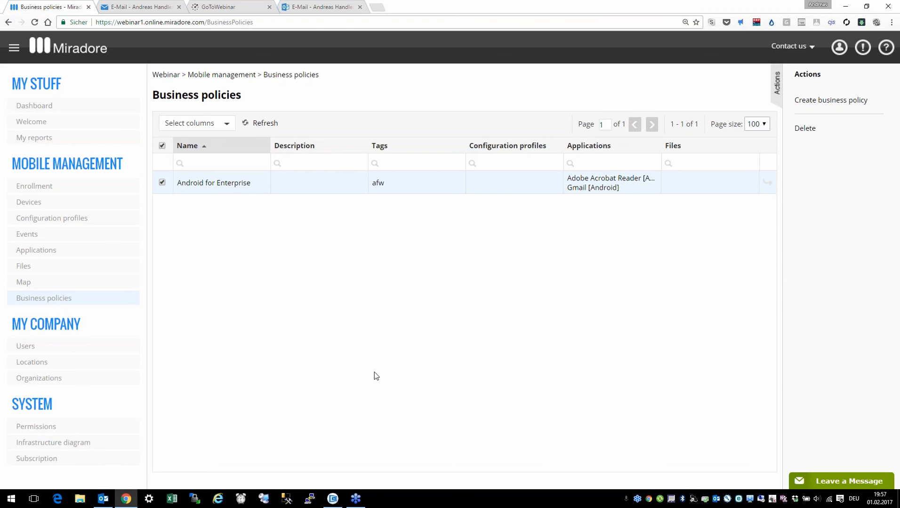
pyautogui.click(333, 498)
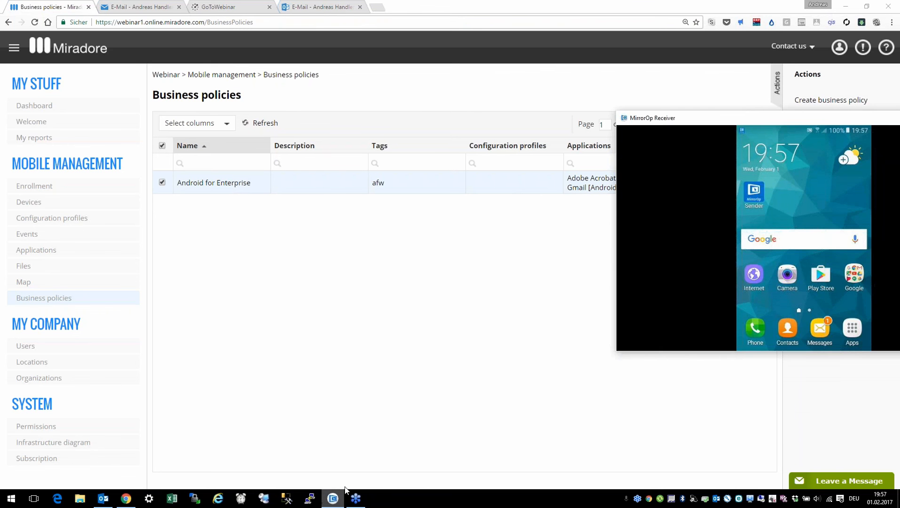
pyautogui.moveTo(748, 118); pyautogui.dragTo(390, 223)
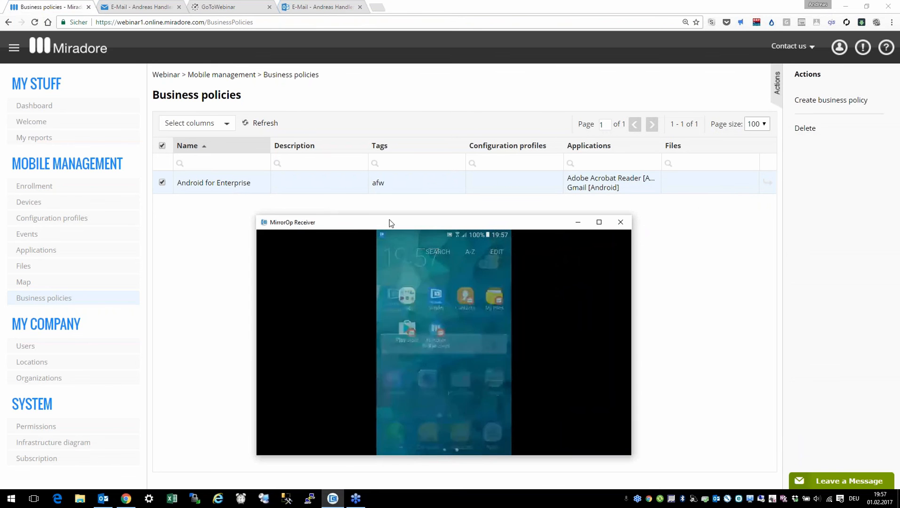